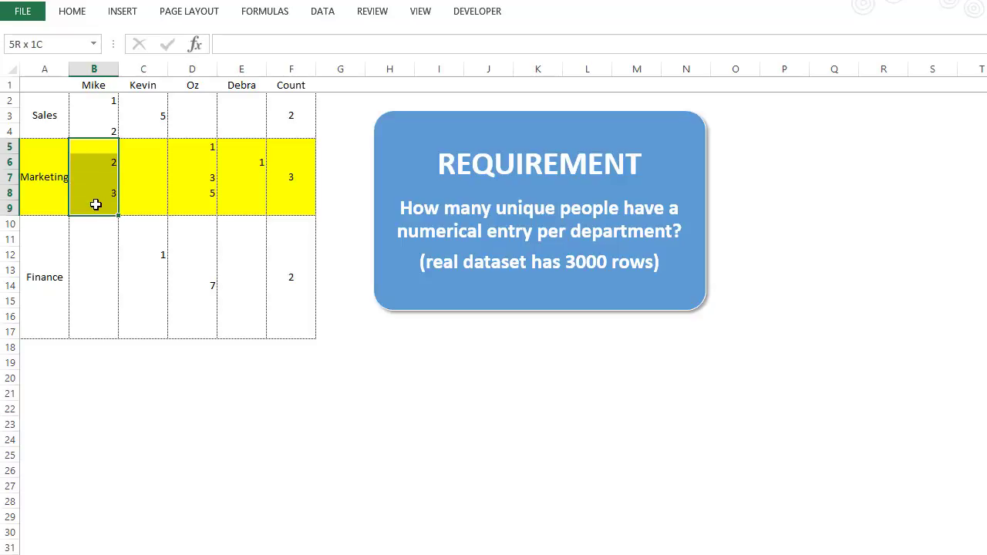
Step: Examine the Marketing block's entries in columns D and E and its value in the Count column
{"action": "left_click_drag", "start_coordinate": [193, 148], "coordinate": [193, 208]}
{"action": "left_click_drag", "start_coordinate": [246, 147], "coordinate": [258, 205]}
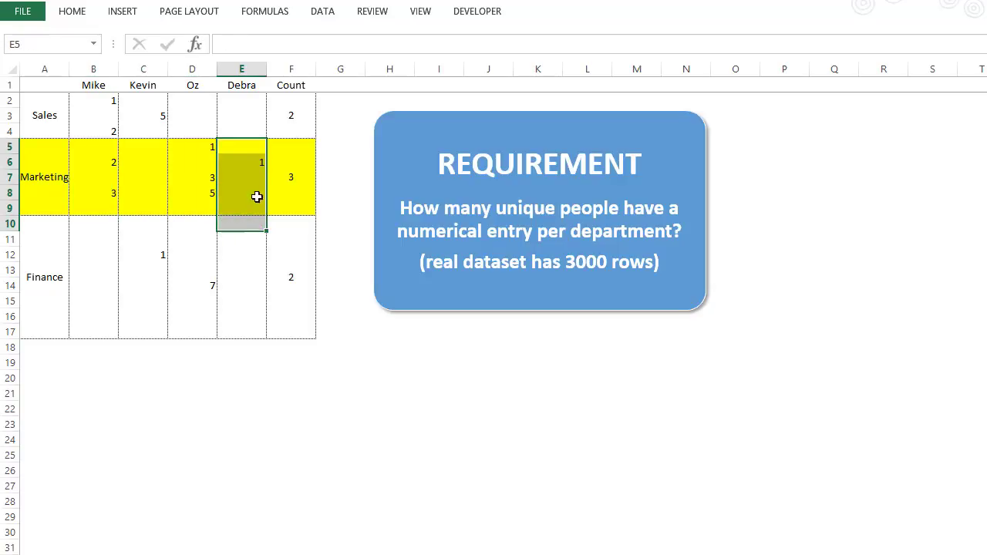
{"action": "left_click", "coordinate": [290, 173]}
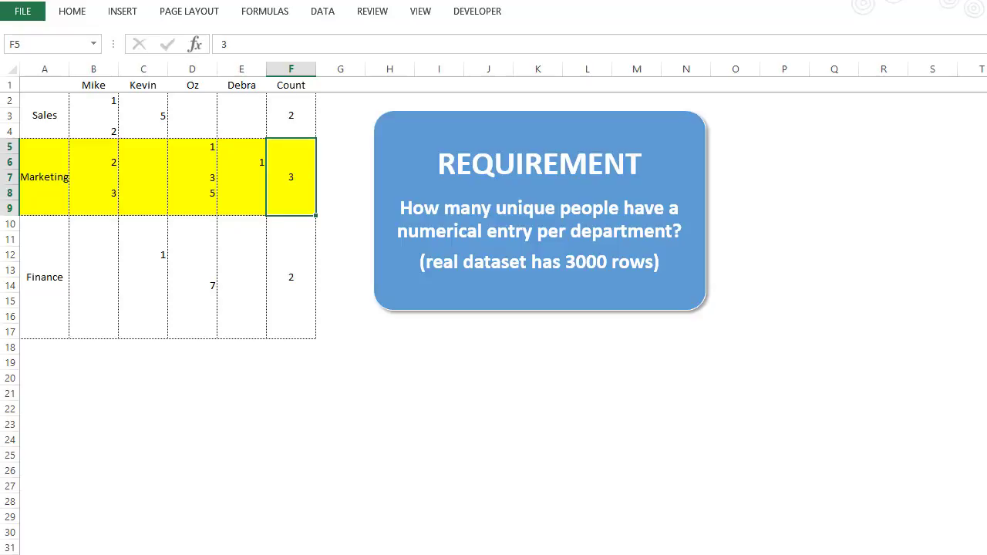
Step: Clear the marker in W3 and enter y in W4 to shift the yellow highlighting to the Finance block
{"action": "left_click", "coordinate": [986, 116]}
{"action": "key", "text": "Delete"}
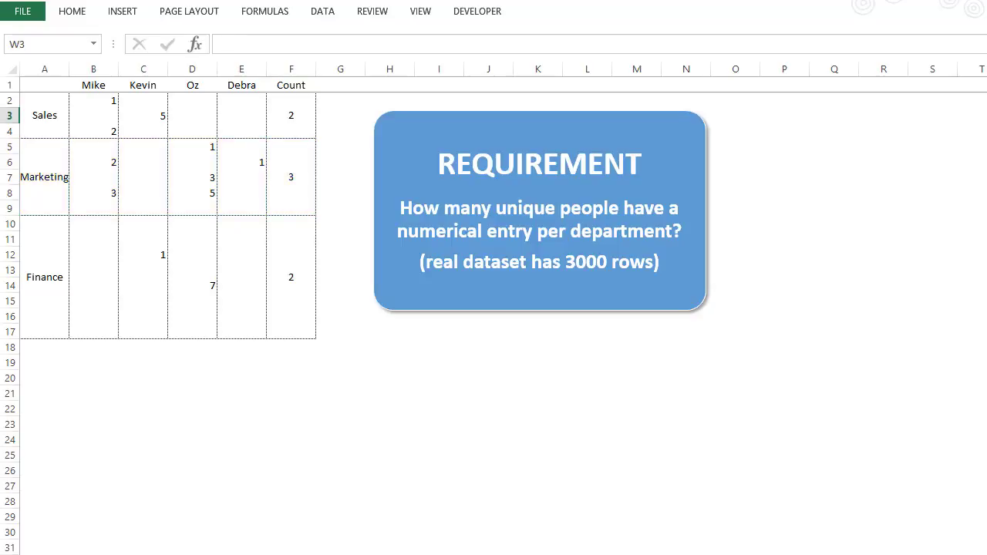
{"action": "key", "text": "Down"}
{"action": "type", "text": "y"}
{"action": "key", "text": "Return"}
{"action": "scroll", "coordinate": [619, 265], "scroll_direction": "down", "scroll_amount": 3}
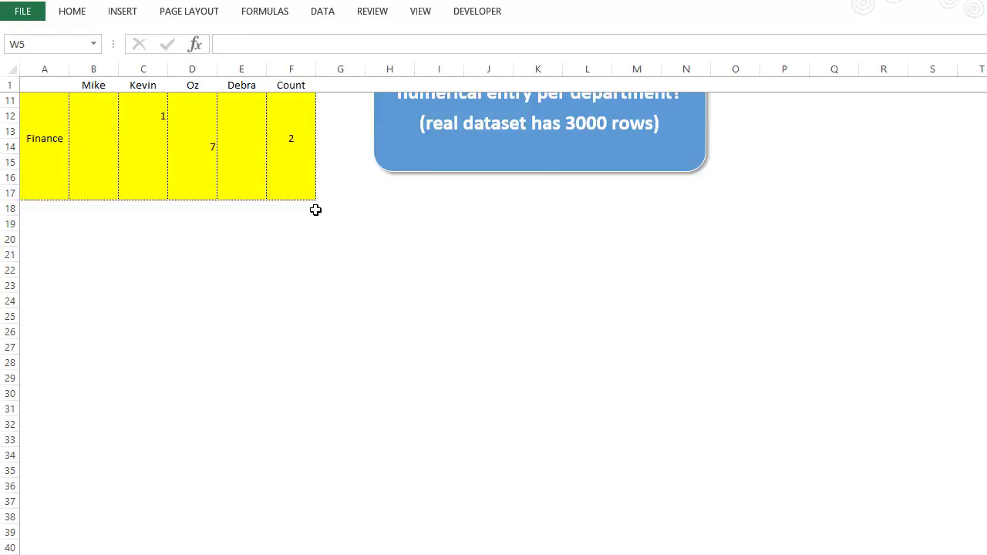
Step: Examine the Finance block's entries in columns C and D and its value in the Count column
{"action": "scroll", "coordinate": [315, 209], "scroll_direction": "up", "scroll_amount": 3}
{"action": "left_click_drag", "start_coordinate": [147, 223], "coordinate": [140, 316]}
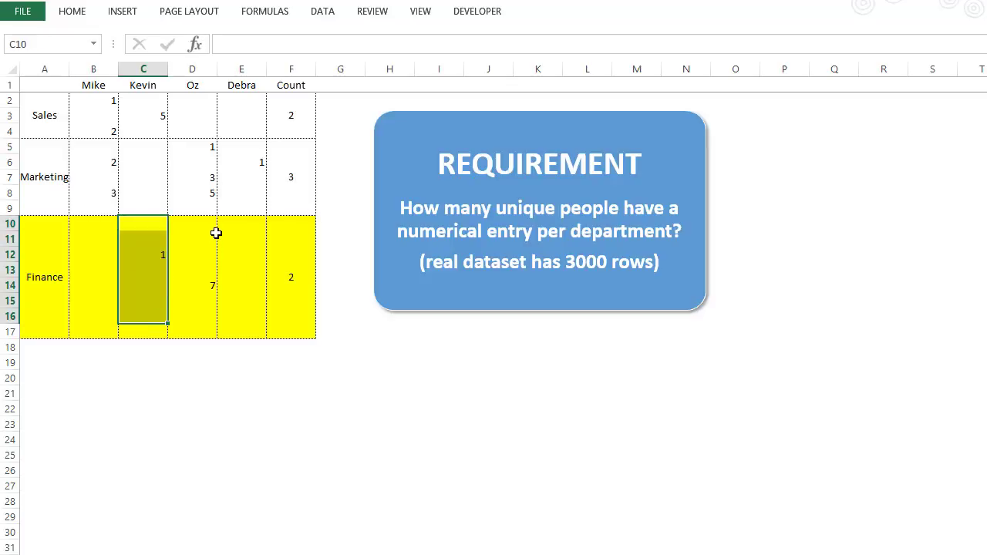
{"action": "left_click_drag", "start_coordinate": [214, 235], "coordinate": [197, 333]}
{"action": "left_click", "coordinate": [293, 264]}
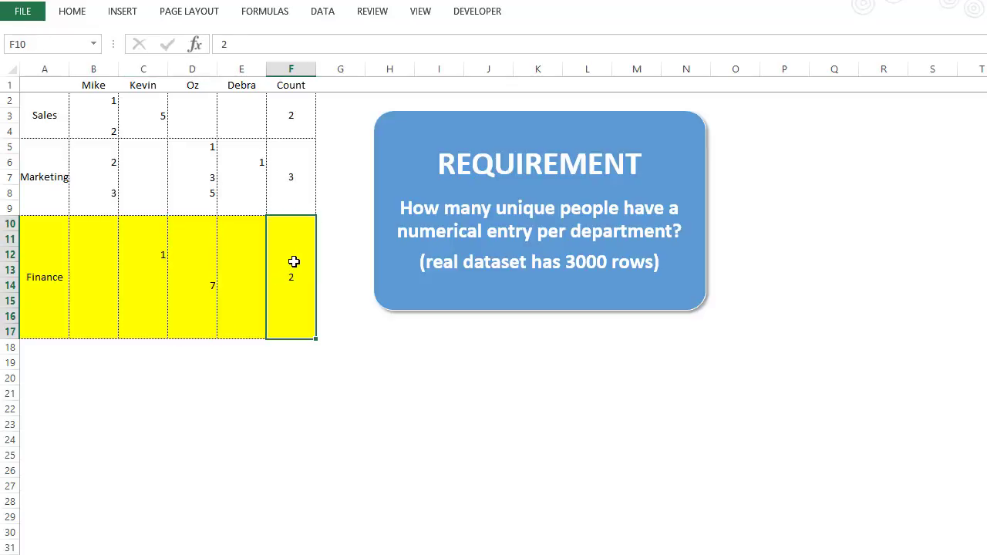
{"action": "left_click", "coordinate": [412, 366]}
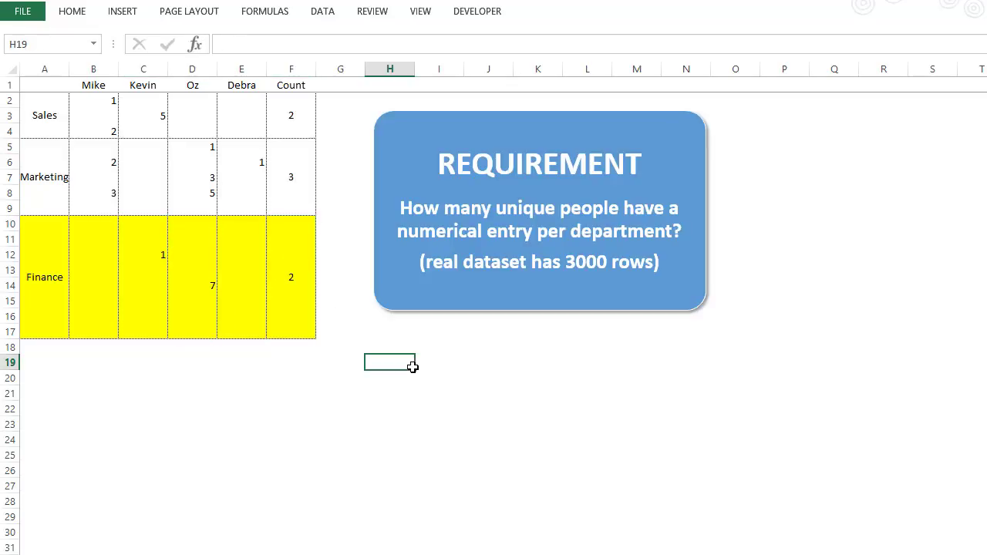
Step: Inspect the merged department cells in column A and the merged Count cells for all three departments
{"action": "left_click", "coordinate": [44, 69]}
{"action": "left_click", "coordinate": [44, 114]}
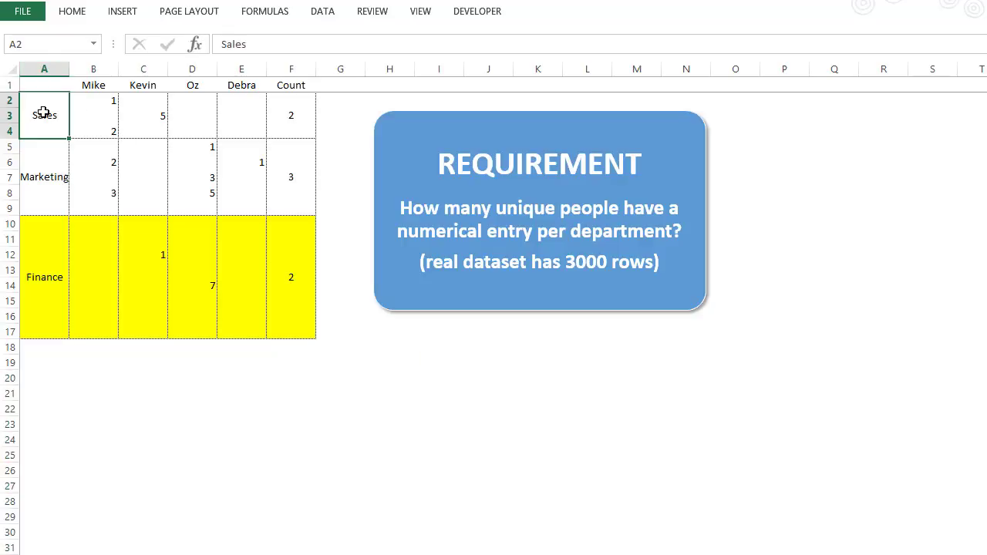
{"action": "left_click", "coordinate": [36, 164]}
{"action": "left_click", "coordinate": [36, 258]}
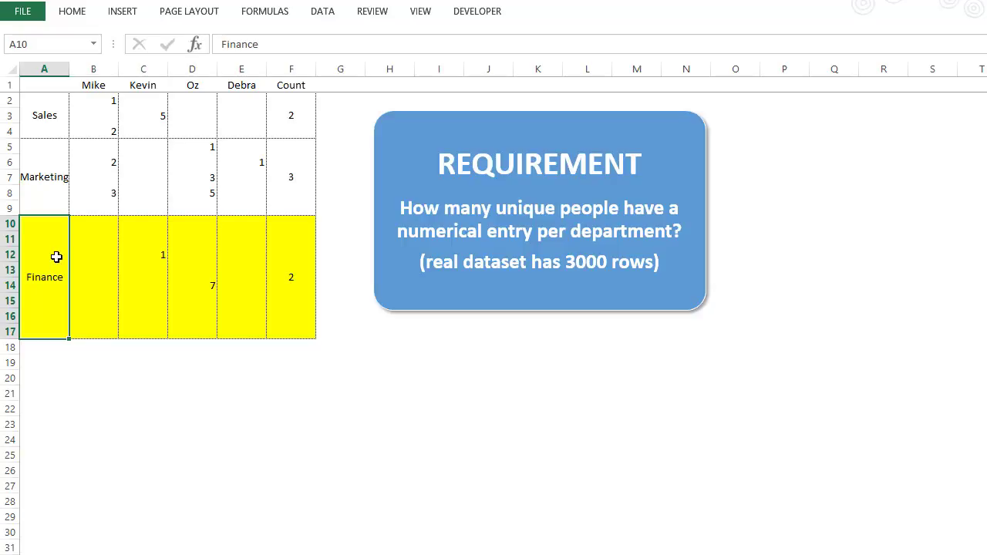
{"action": "left_click", "coordinate": [39, 192]}
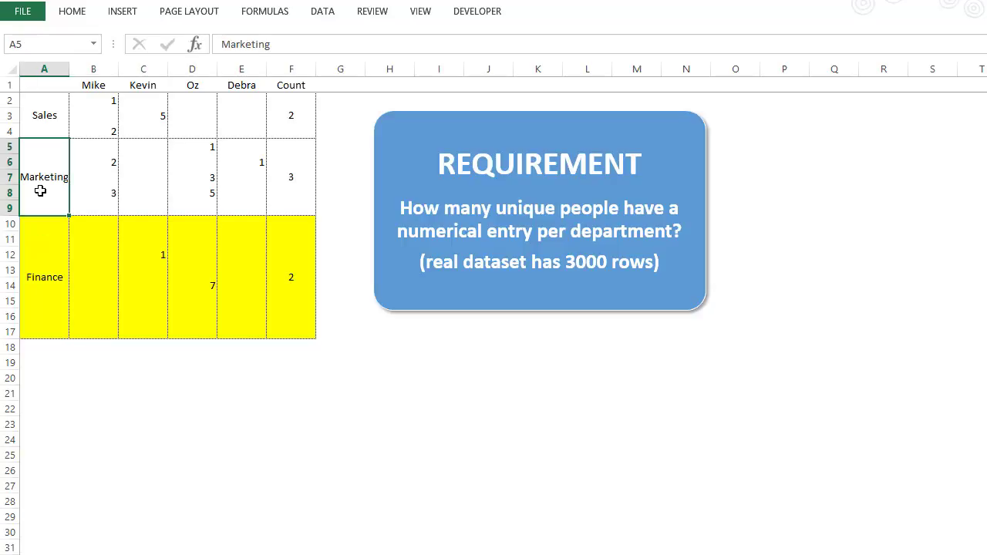
{"action": "left_click", "coordinate": [49, 120]}
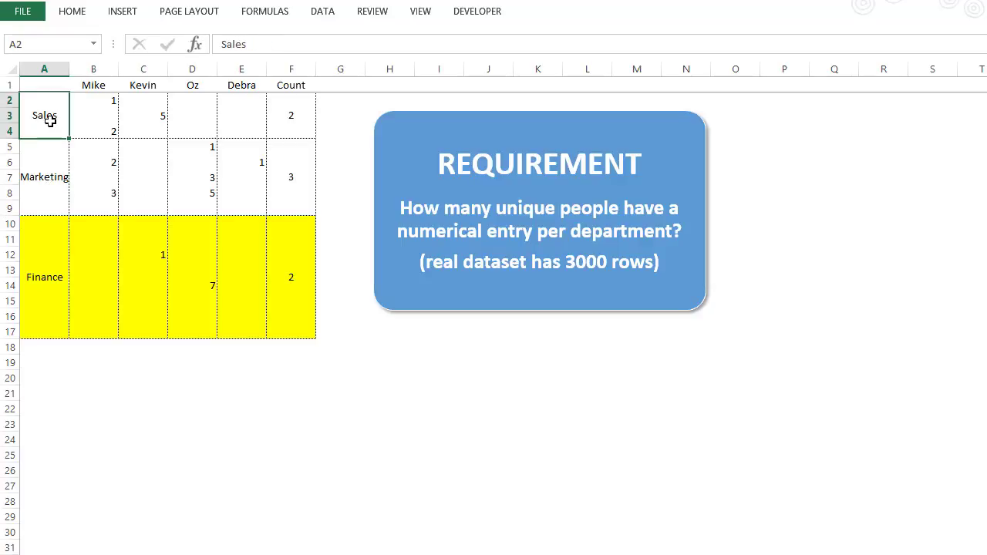
{"action": "left_click", "coordinate": [292, 114]}
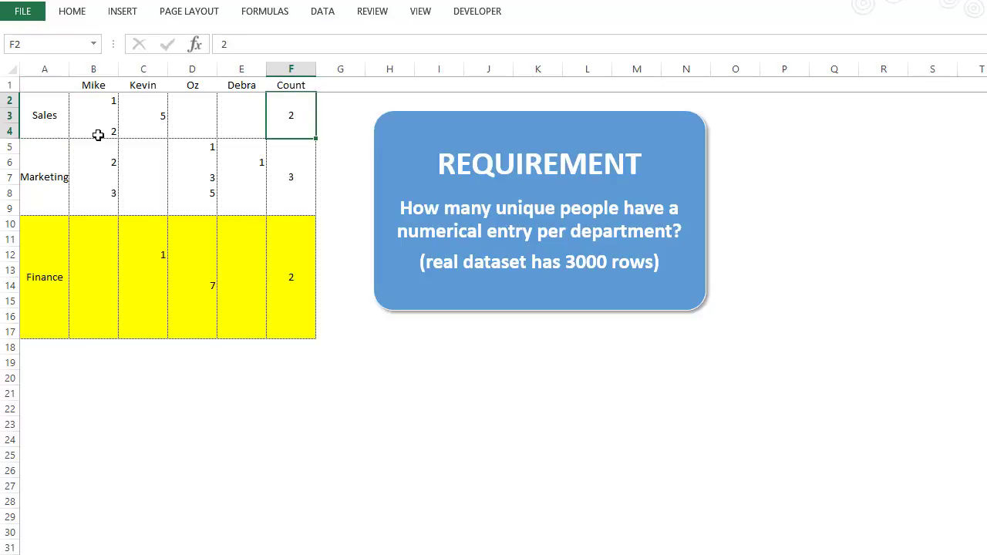
{"action": "left_click", "coordinate": [279, 146]}
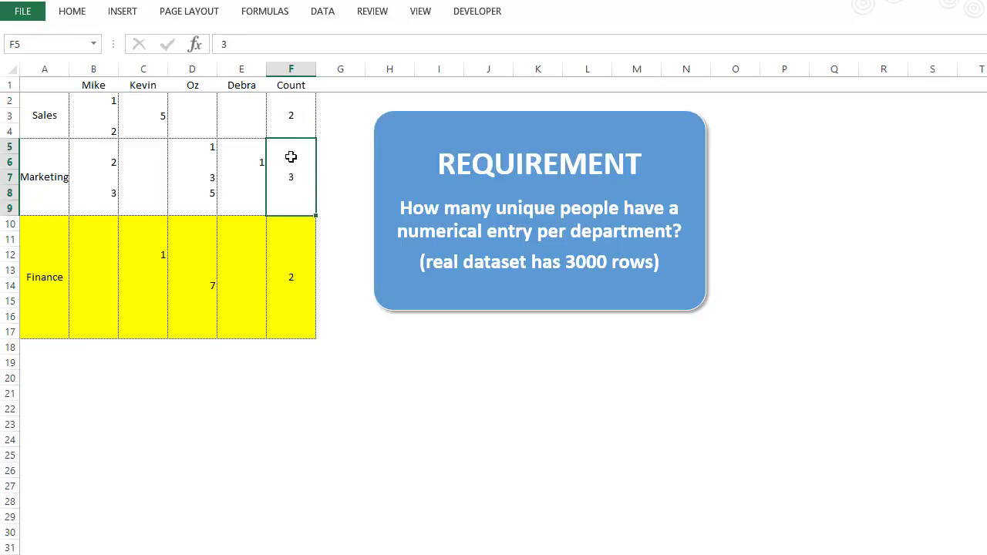
{"action": "left_click", "coordinate": [305, 267]}
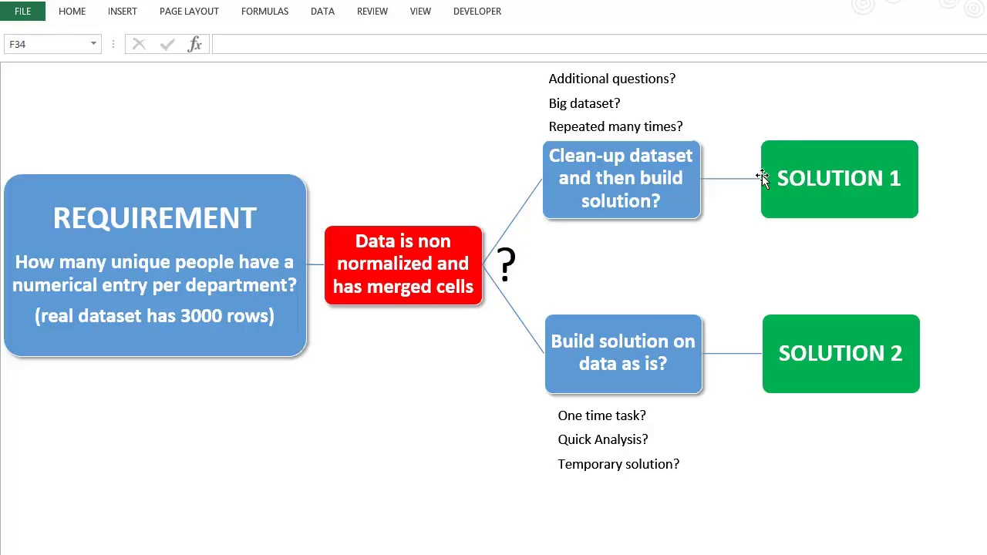
Step: Compare the normalized data sheet with the original table's departments, name headers and value range B2:E17
{"action": "key", "text": "ctrl+Page_Down"}
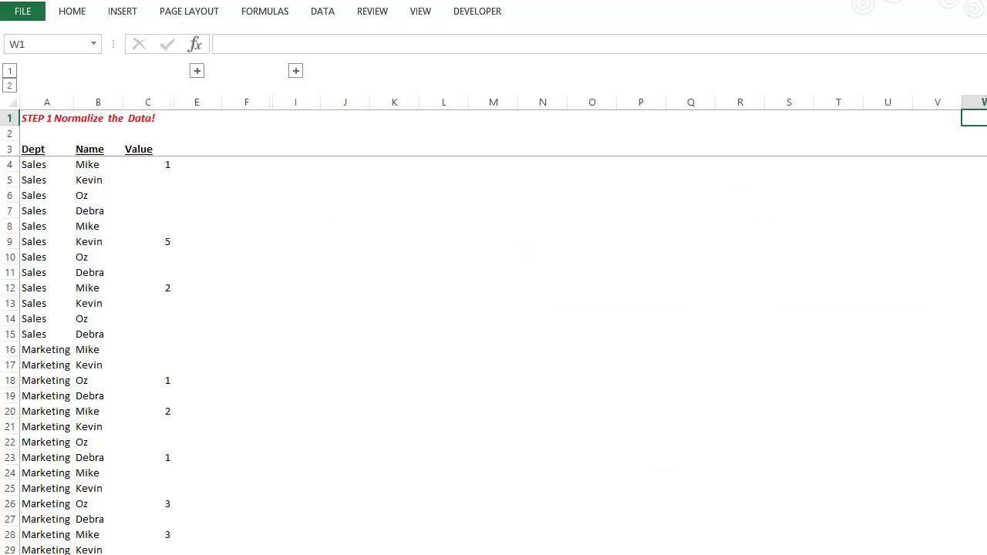
{"action": "key", "text": "ctrl+Page_Down"}
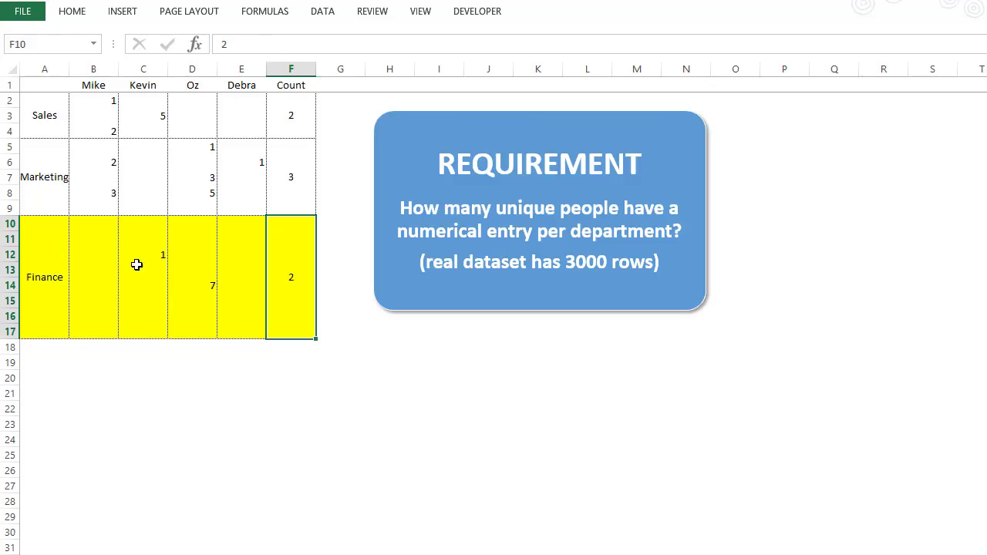
{"action": "key", "text": "ctrl+Page_Up"}
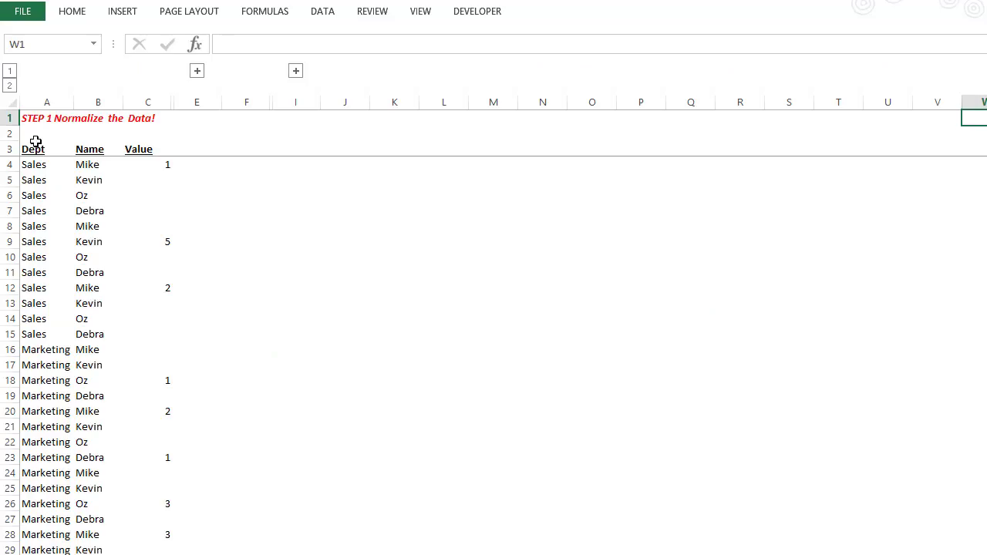
{"action": "key", "text": "ctrl+Page_Down"}
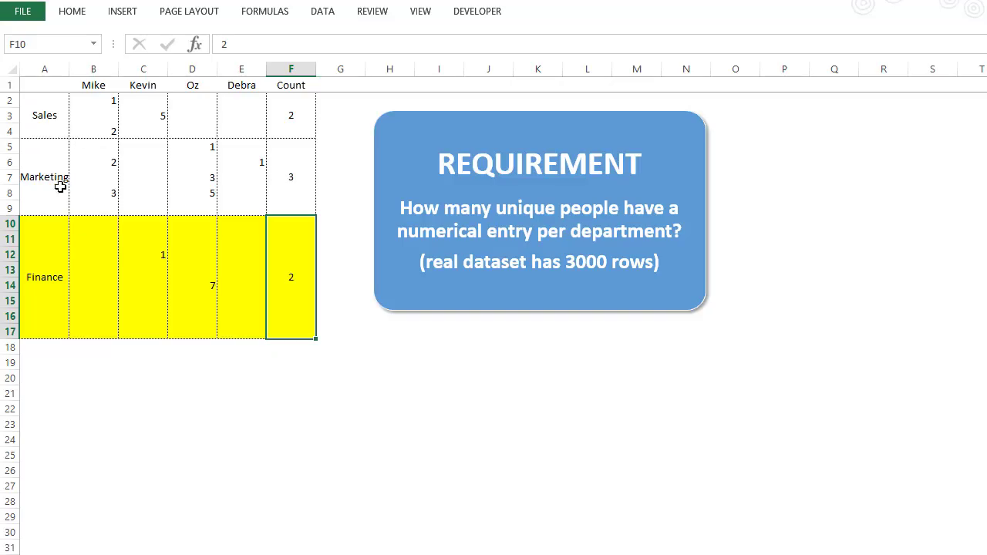
{"action": "left_click", "coordinate": [40, 69]}
{"action": "left_click_drag", "start_coordinate": [83, 87], "coordinate": [238, 85]}
{"action": "left_click", "coordinate": [113, 100]}
{"action": "left_click_drag", "start_coordinate": [113, 100], "coordinate": [242, 330]}
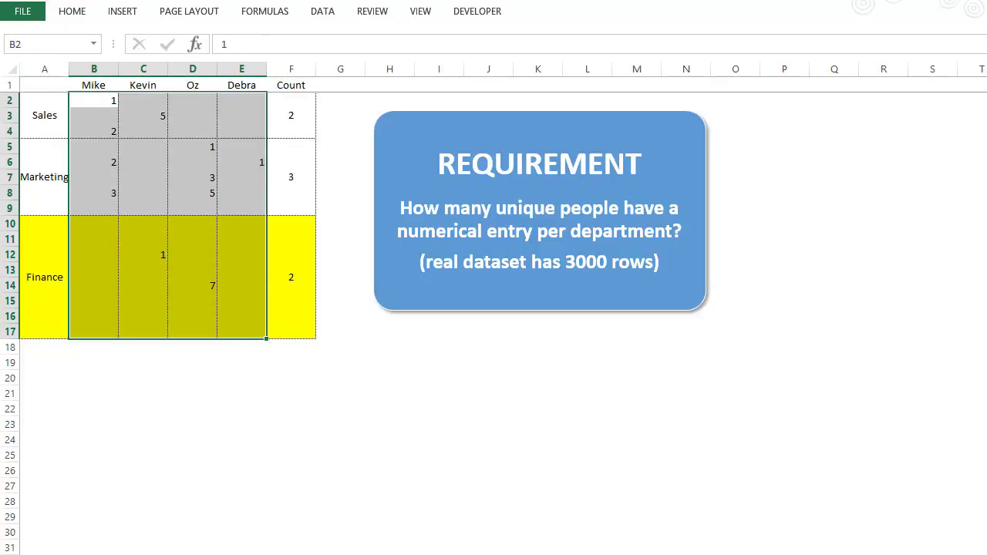
Step: Review the Dept, Name and Value columns on the normalized data sheet
{"action": "key", "text": "ctrl+Page_Down"}
{"action": "left_click", "coordinate": [40, 100]}
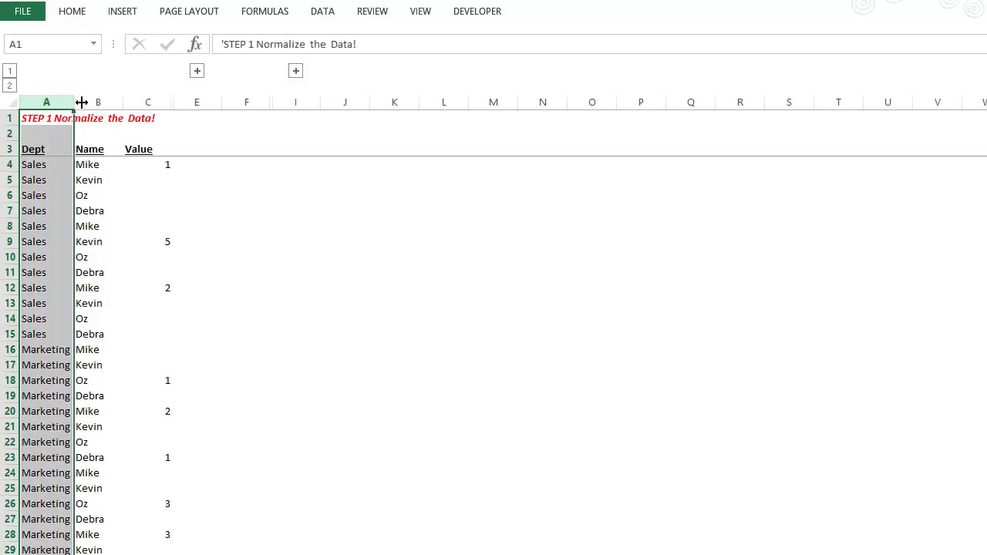
{"action": "left_click", "coordinate": [86, 100]}
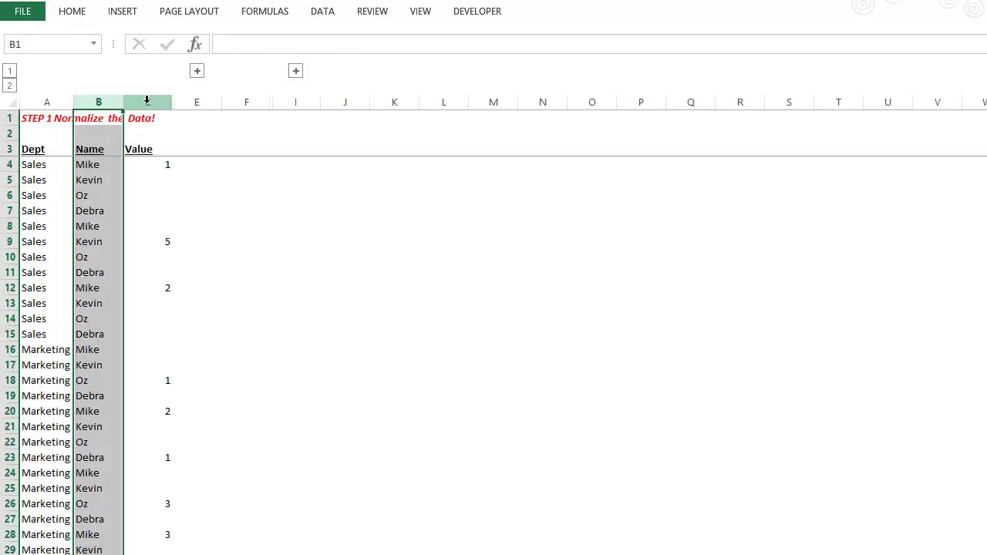
{"action": "left_click", "coordinate": [147, 101]}
{"action": "left_click", "coordinate": [109, 146]}
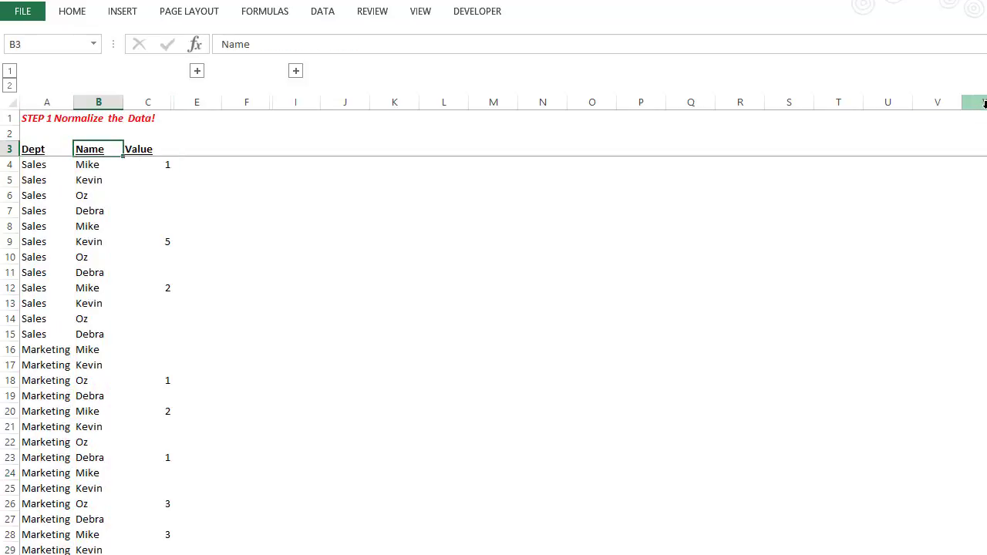
Step: Expand the grouped Step 2 Helper column on the normalized sheet and review the original Sales entries in B2:B4
{"action": "left_click", "coordinate": [198, 71]}
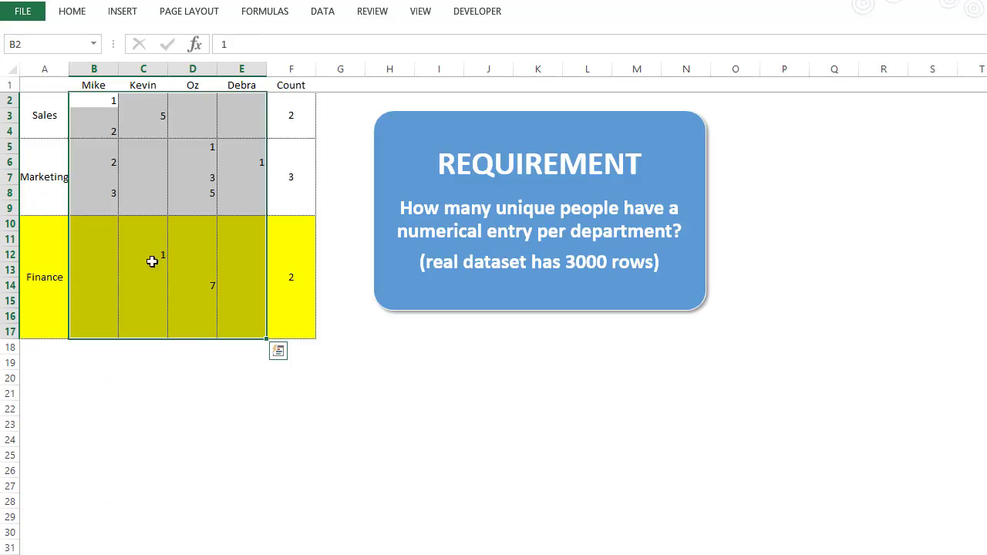
{"action": "left_click", "coordinate": [162, 439]}
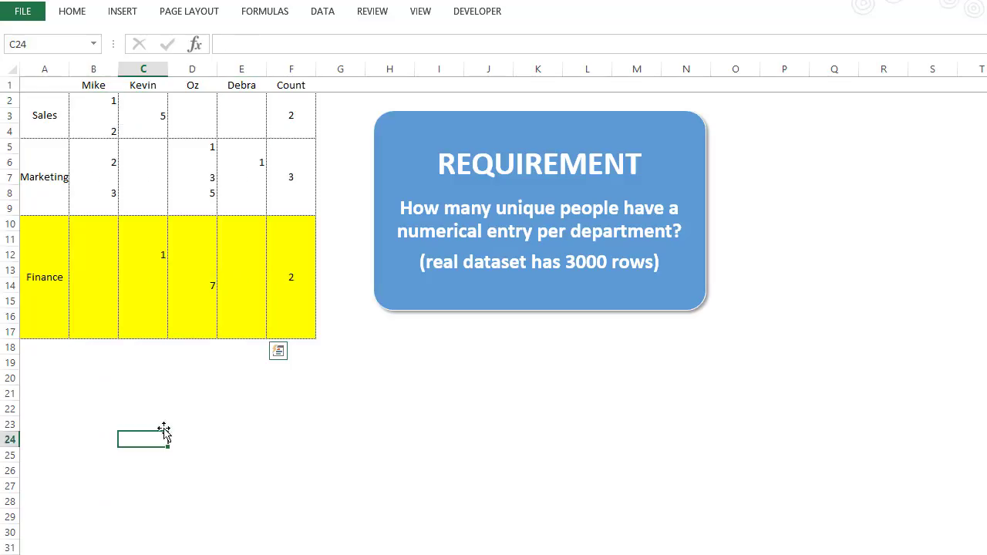
{"action": "left_click_drag", "start_coordinate": [110, 99], "coordinate": [109, 128]}
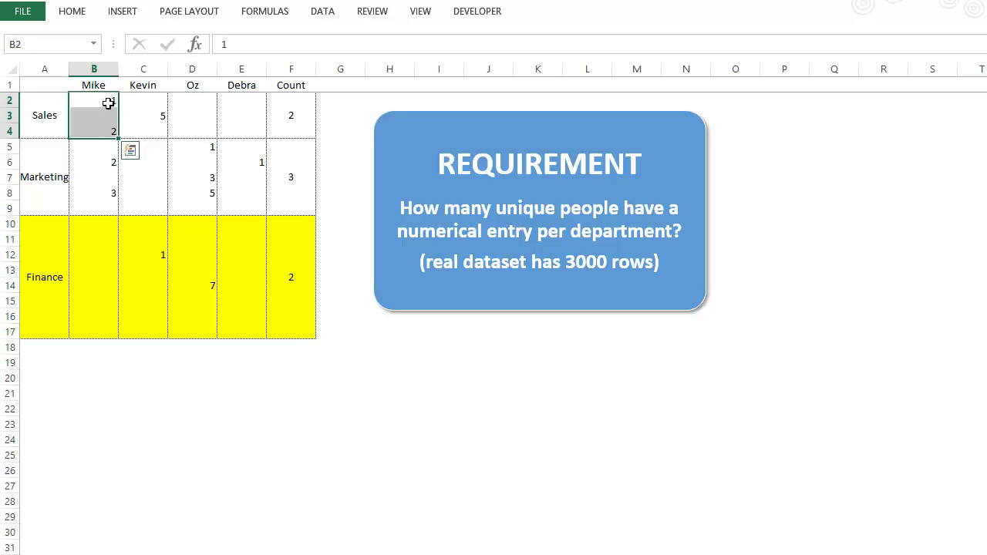
{"action": "left_click", "coordinate": [163, 396]}
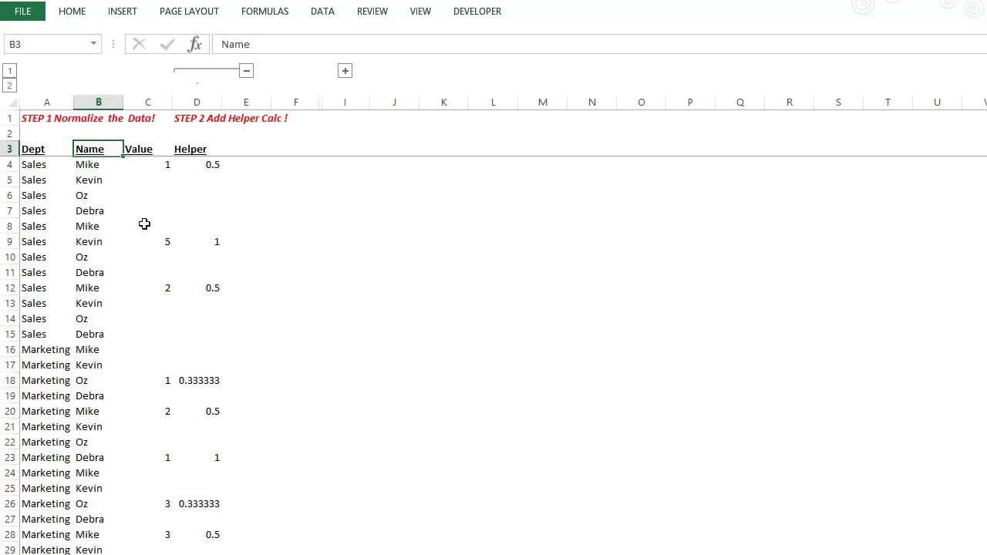
Step: Inspect the IF and COUNTIFS helper formulas in D4 and D12, including the criteria ranges they reference
{"action": "left_click", "coordinate": [206, 160]}
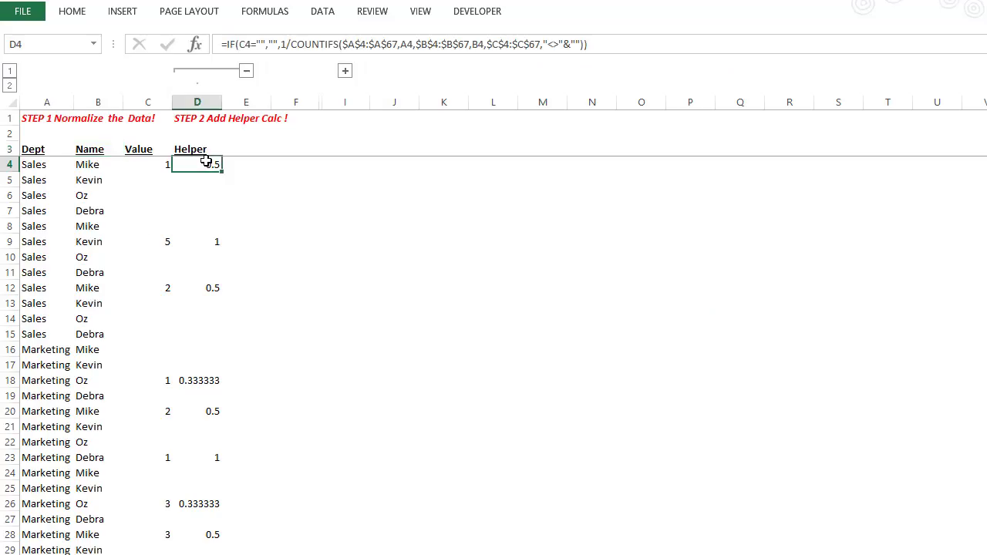
{"action": "left_click", "coordinate": [154, 165]}
{"action": "left_click", "coordinate": [201, 165]}
{"action": "double_click", "coordinate": [202, 164]}
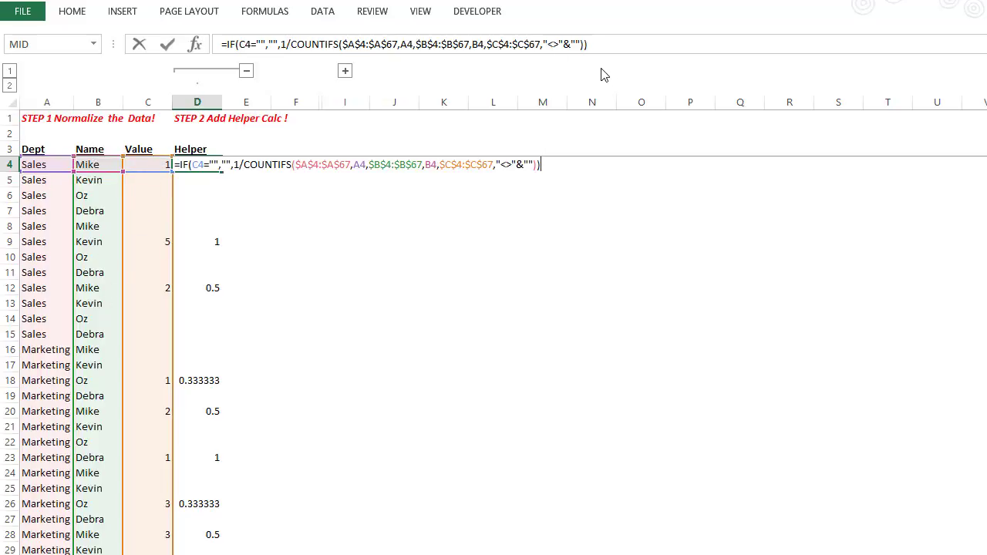
{"action": "left_click", "coordinate": [536, 45]}
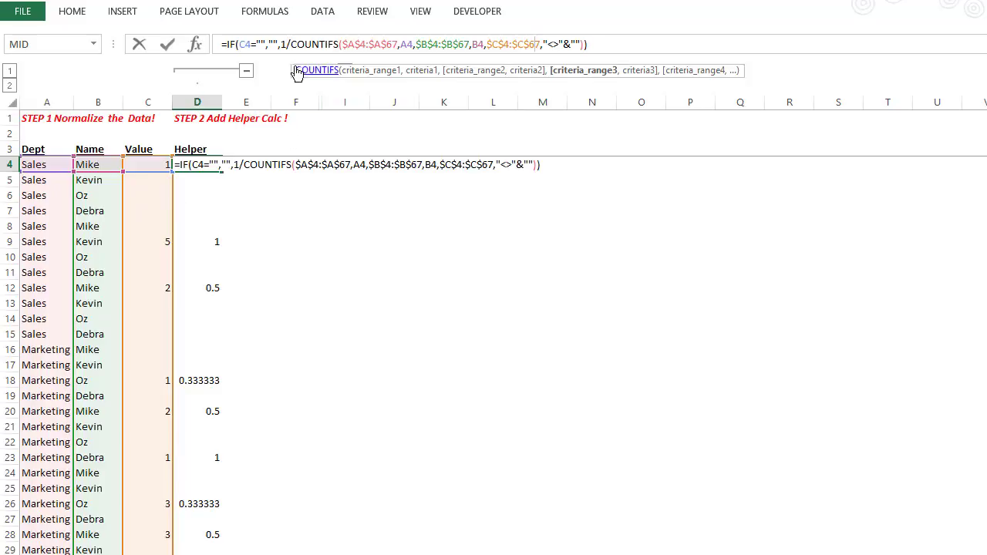
{"action": "key", "text": "ctrl+Return"}
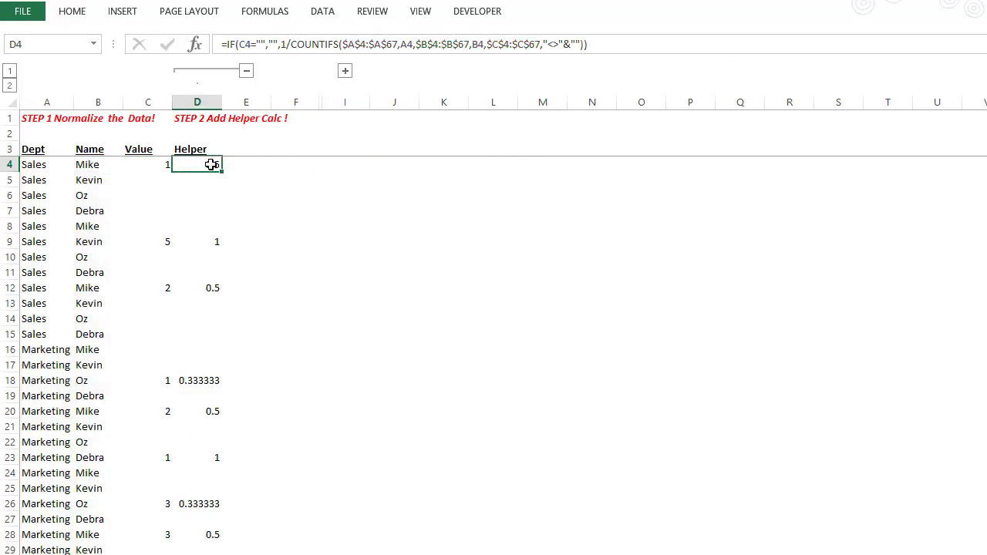
{"action": "left_click", "coordinate": [210, 285]}
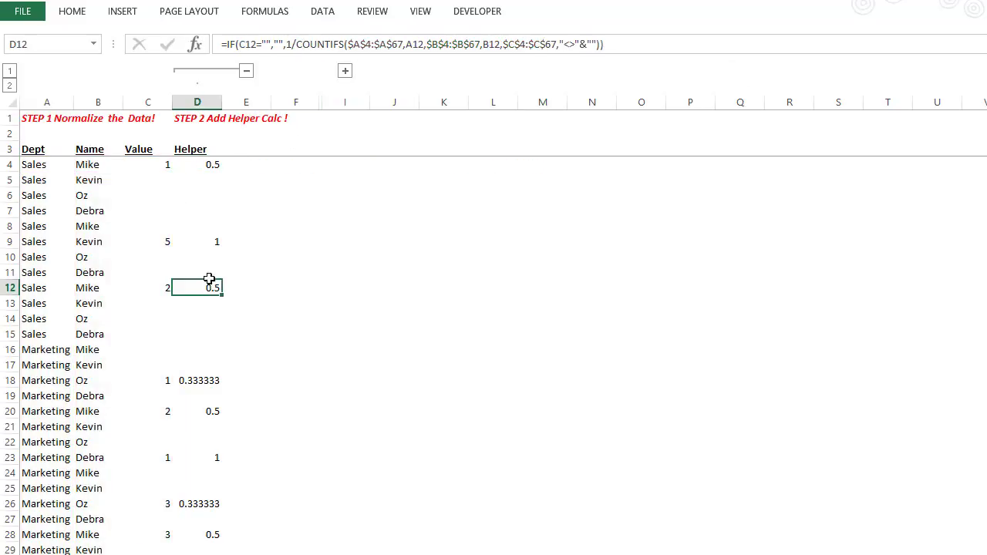
Step: Remove the 1/ before COUNTIFS in the D4 helper formula so it returns the plain count
{"action": "left_click", "coordinate": [213, 163]}
{"action": "left_click", "coordinate": [292, 44]}
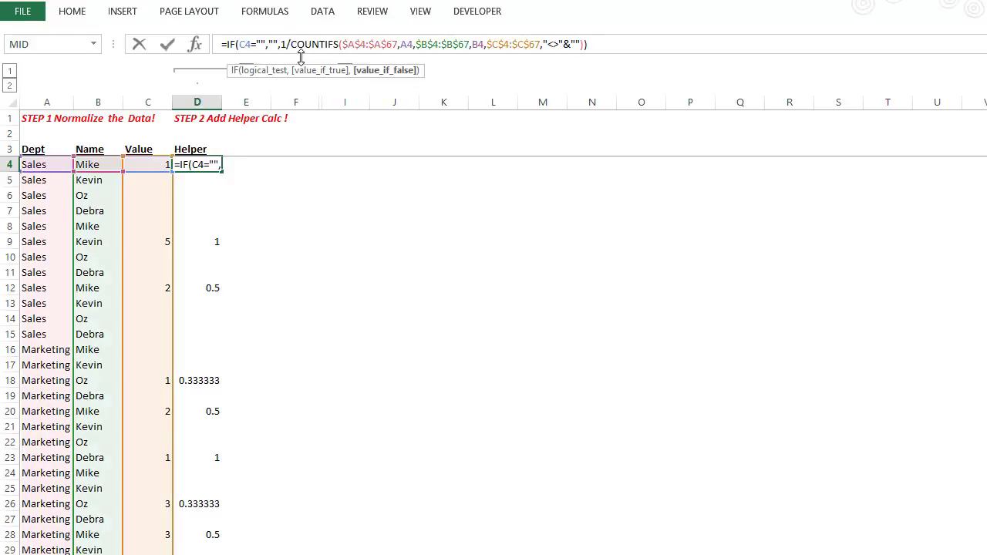
{"action": "key", "text": "BackSpace"}
{"action": "key", "text": "BackSpace"}
{"action": "key", "text": "Return"}
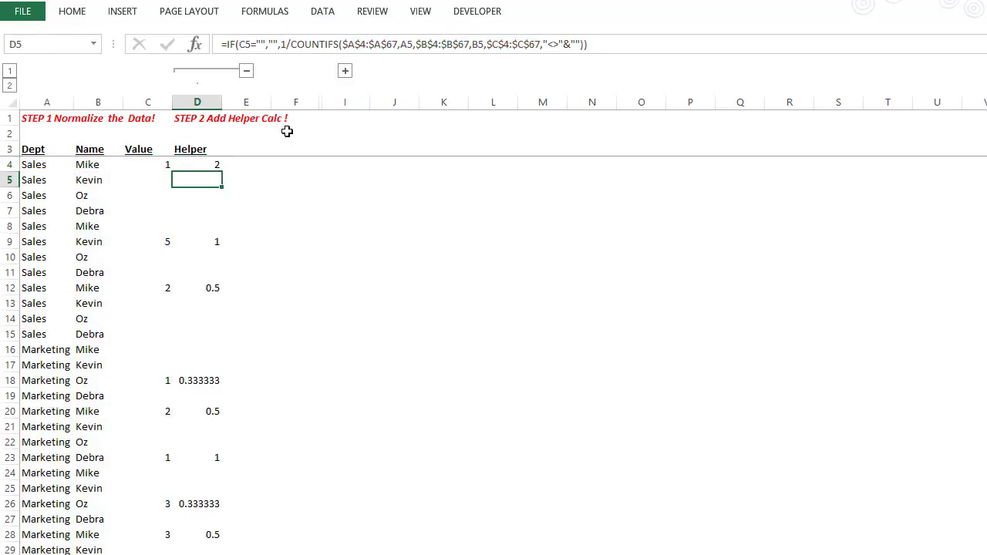
Step: Fill the D4 formula down through the Sales rows and check the Helper cells D4 and D12
{"action": "left_click", "coordinate": [210, 164]}
{"action": "left_click_drag", "start_coordinate": [222, 171], "coordinate": [219, 348]}
{"action": "left_click", "coordinate": [202, 166]}
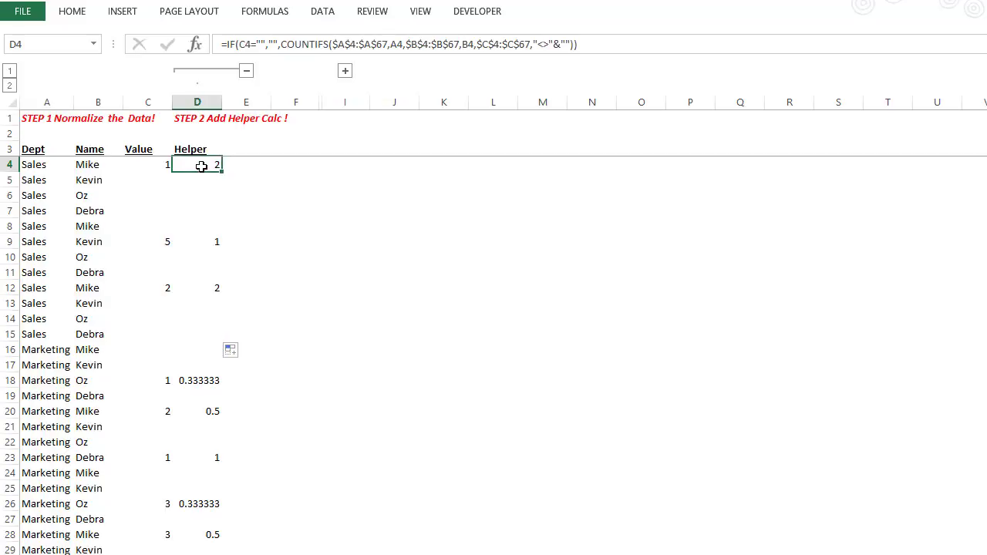
{"action": "left_click", "coordinate": [200, 285]}
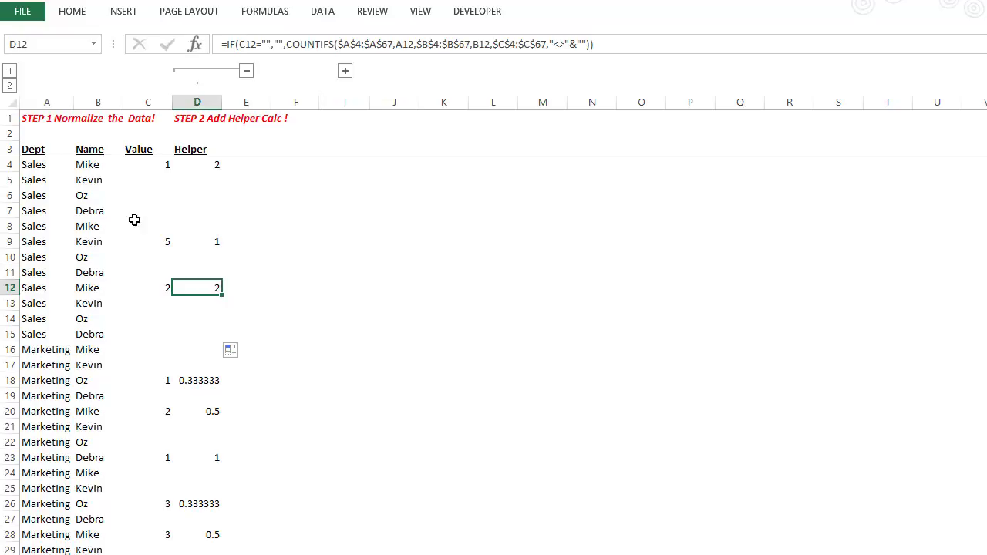
Step: Restore the 1/ before COUNTIFS in the Helper formula for the Sales rows and check the results in D4:D12
{"action": "left_click", "coordinate": [54, 101]}
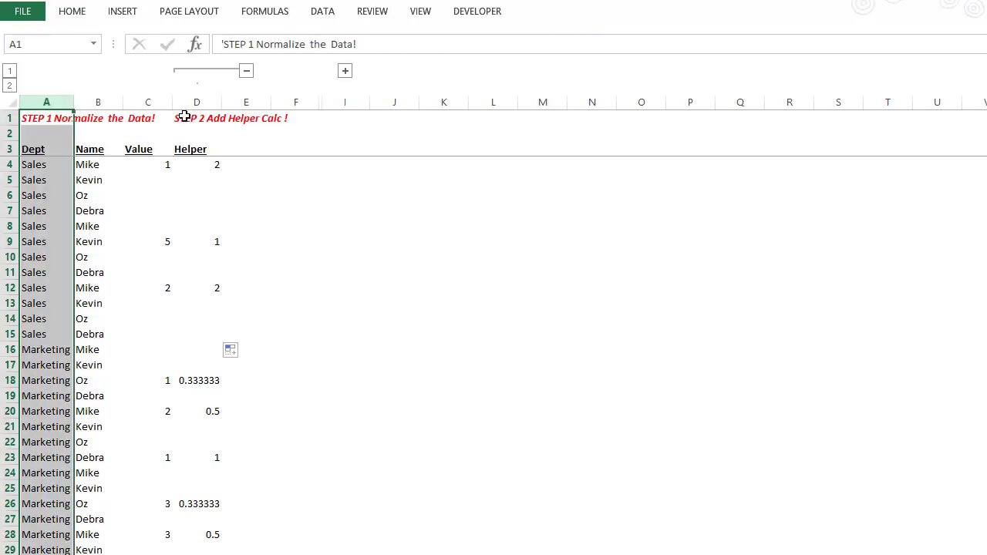
{"action": "left_click", "coordinate": [194, 101]}
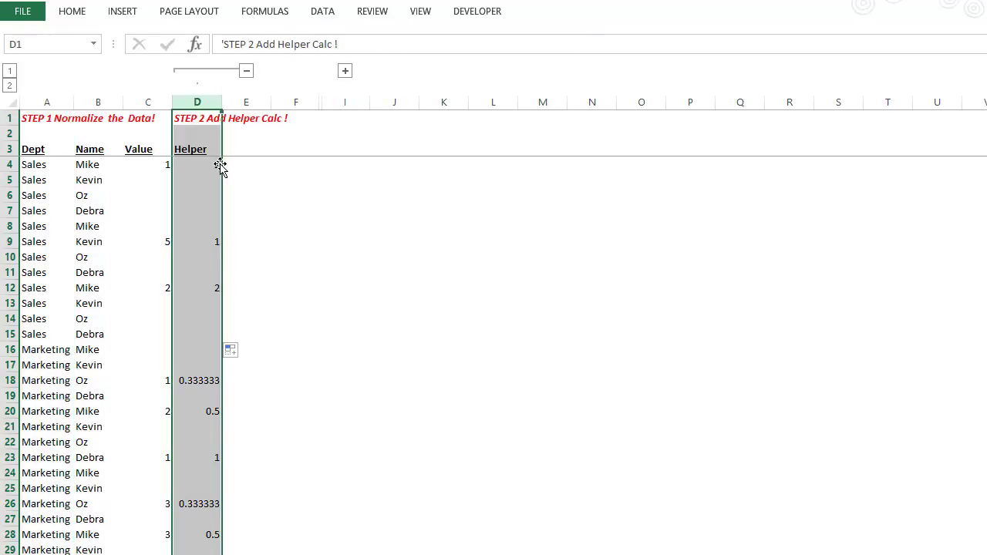
{"action": "left_click", "coordinate": [203, 376]}
{"action": "left_click_drag", "start_coordinate": [226, 388], "coordinate": [210, 291]}
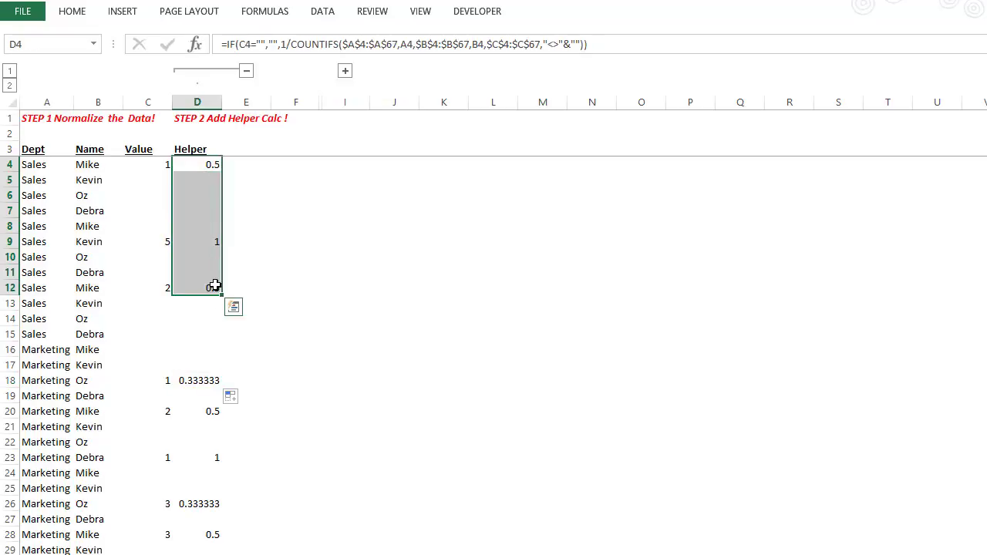
{"action": "left_click", "coordinate": [294, 330]}
Step: Review the original Marketing entries in D5:D9 on the merged-cell data sheet
{"action": "scroll", "coordinate": [147, 336], "scroll_direction": "down", "scroll_amount": 3}
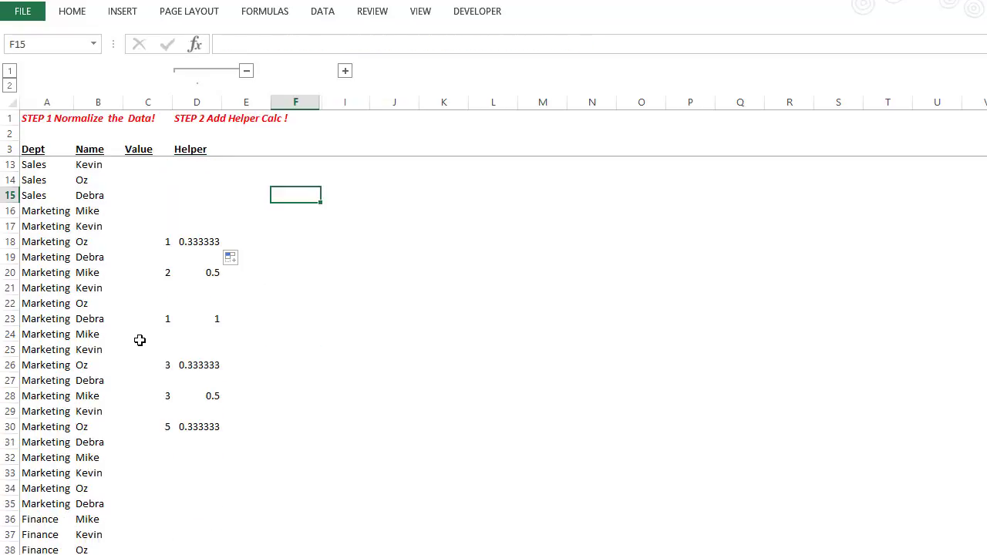
{"action": "scroll", "coordinate": [139, 339], "scroll_direction": "up", "scroll_amount": 3}
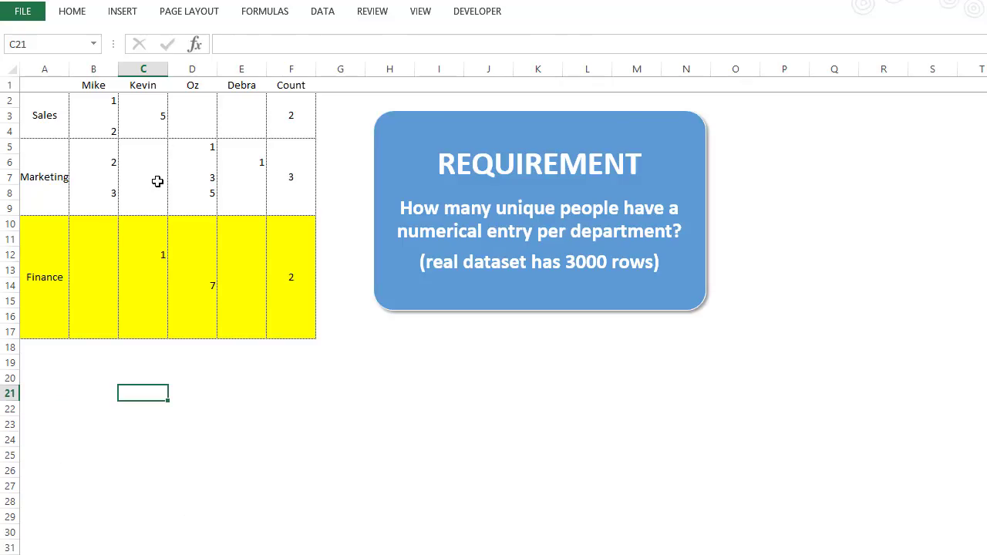
{"action": "left_click", "coordinate": [63, 160]}
{"action": "left_click_drag", "start_coordinate": [199, 149], "coordinate": [207, 209]}
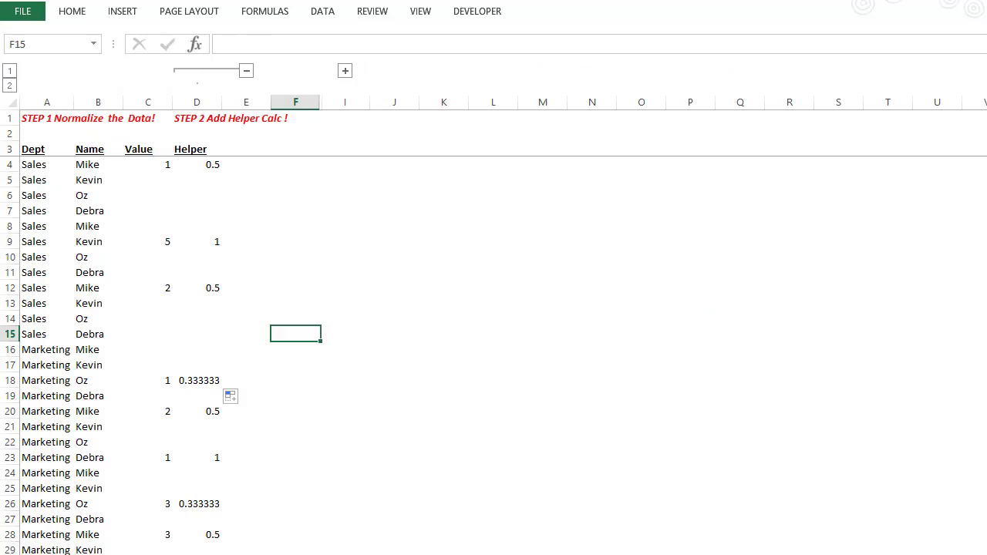
Step: Highlight Marketing rows 18, 26 and 30 in yellow on the normalized sheet
{"action": "left_click", "coordinate": [986, 134]}
{"action": "left_click", "coordinate": [839, 349]}
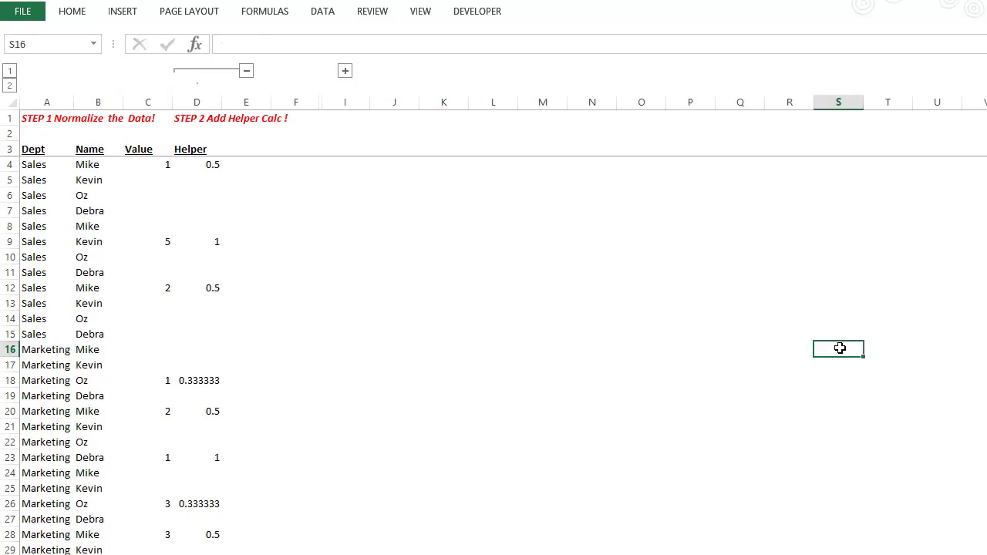
{"action": "scroll", "coordinate": [471, 339], "scroll_direction": "down", "scroll_amount": 3}
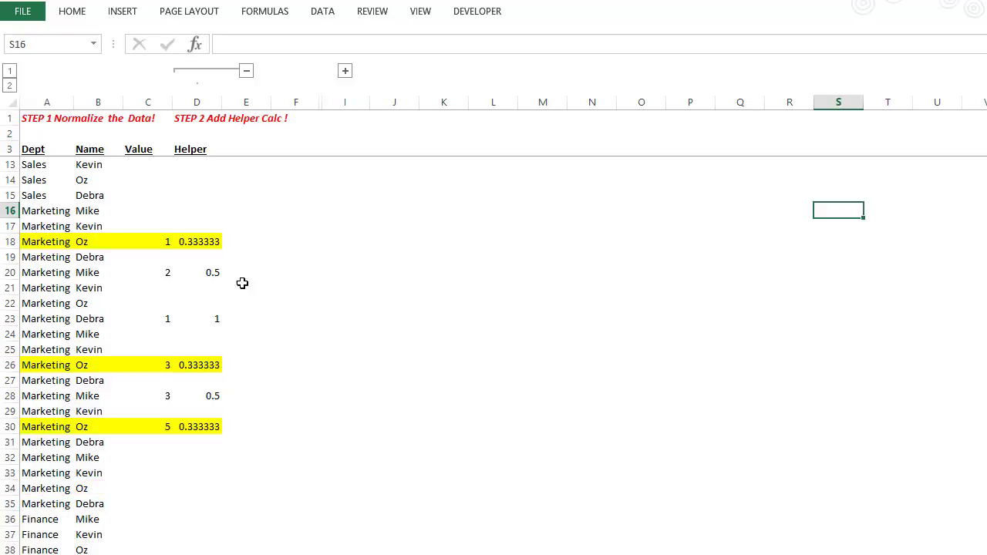
Step: Examine the Marketing Helper fractions person by person: D18, D26 and D30 together, D20 with D28, and D23 alone
{"action": "left_click", "coordinate": [148, 242]}
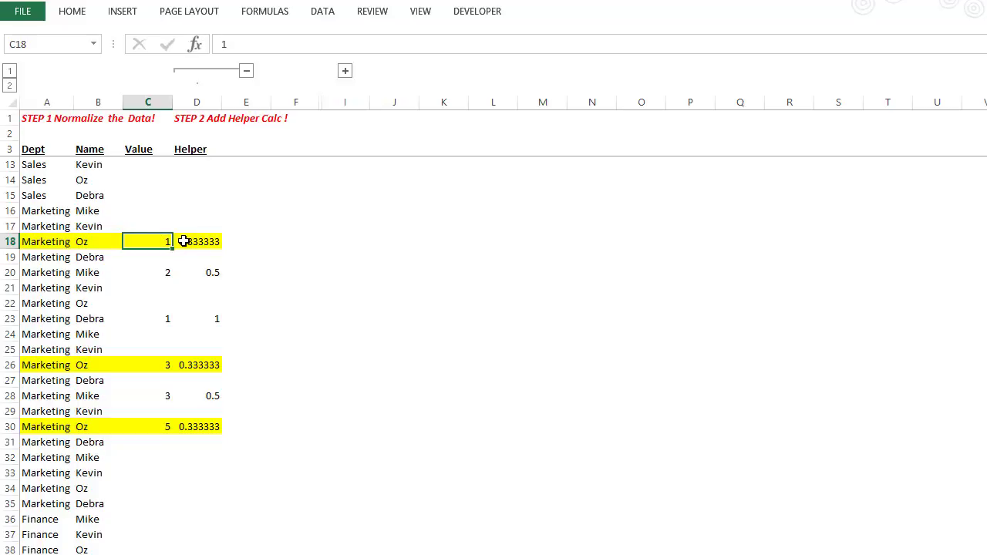
{"action": "left_click", "coordinate": [186, 242]}
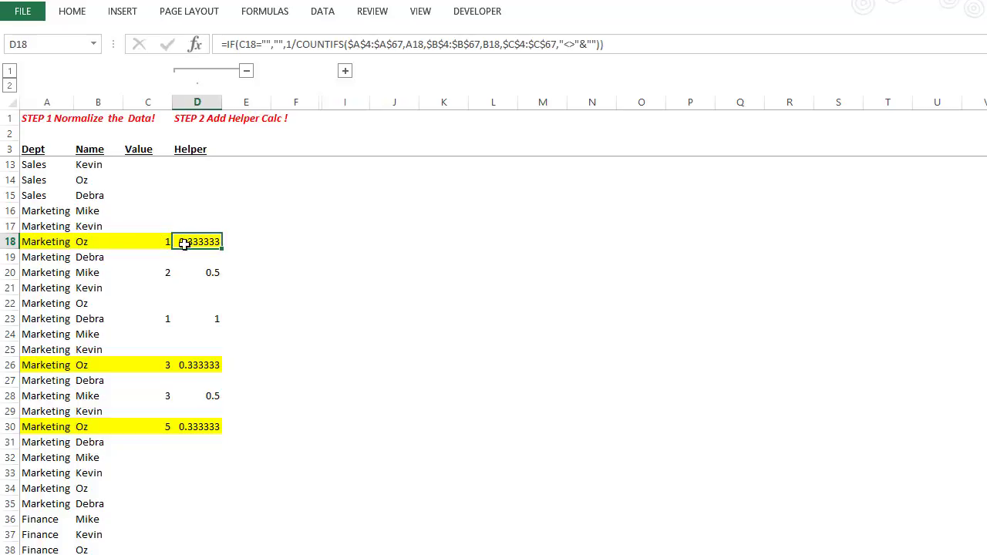
{"action": "left_click", "coordinate": [209, 364], "text": "ctrl"}
{"action": "left_click", "coordinate": [203, 426], "text": "ctrl"}
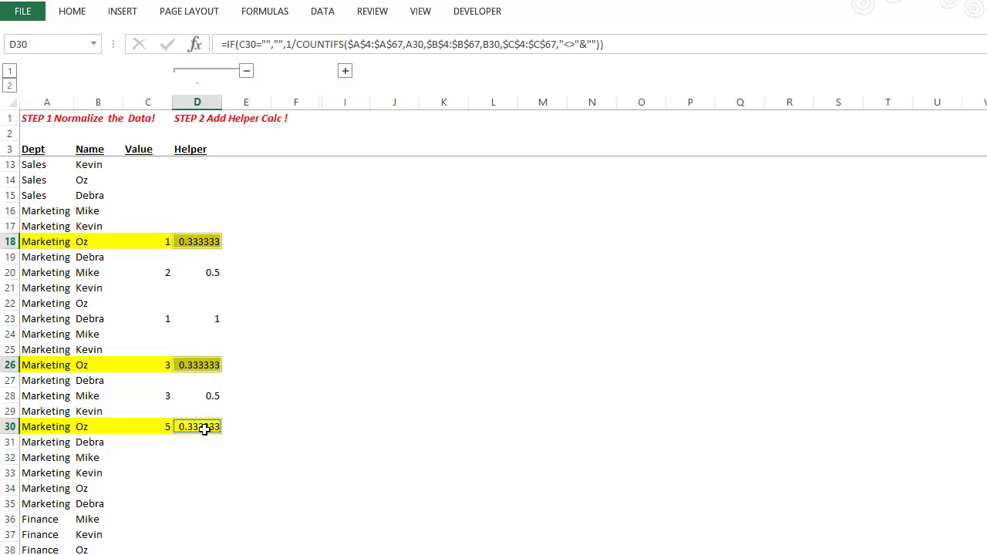
{"action": "left_click", "coordinate": [209, 395]}
{"action": "left_click", "coordinate": [211, 273], "text": "ctrl"}
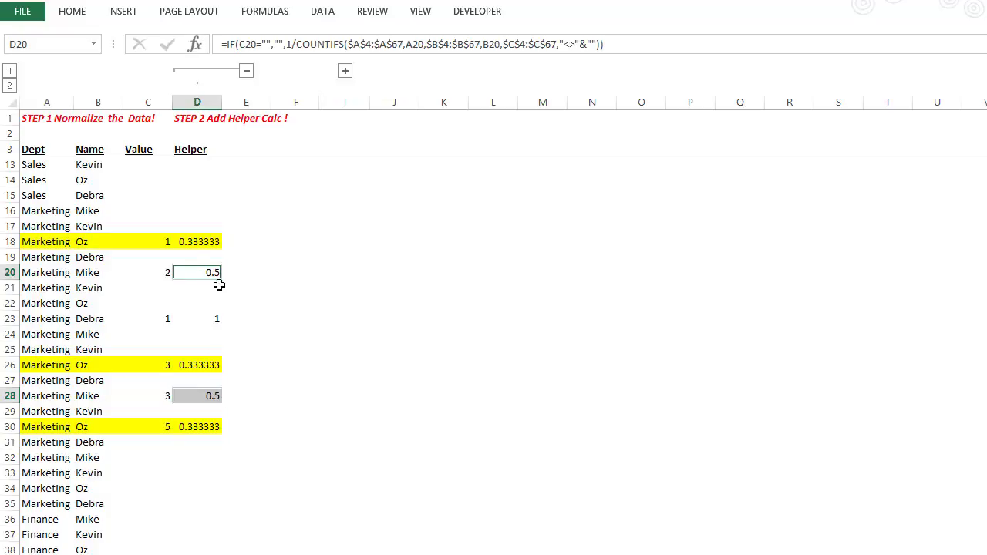
{"action": "left_click", "coordinate": [212, 321]}
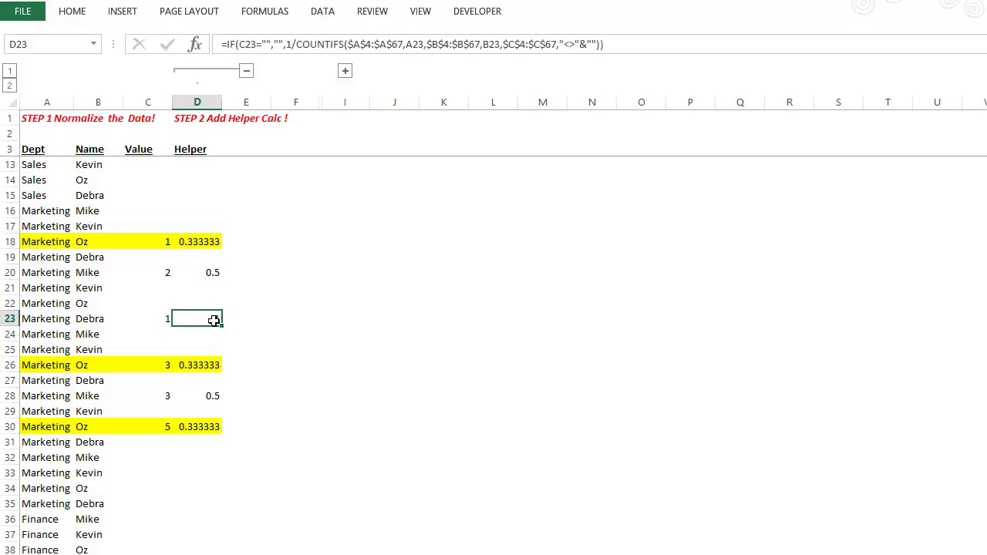
{"action": "scroll", "coordinate": [211, 319], "scroll_direction": "up", "scroll_amount": 3}
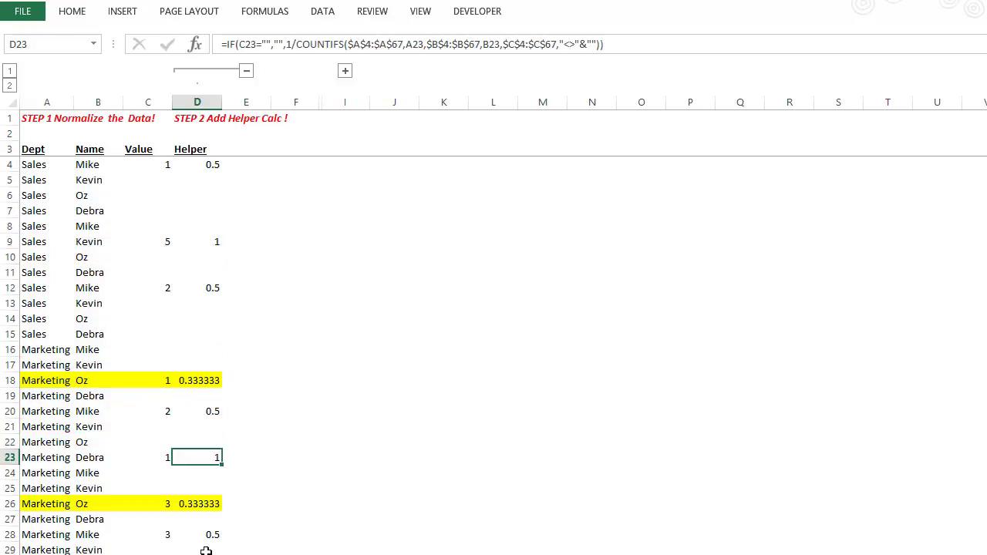
Step: Check the Marketing count in F5 on the original data sheet and return to the normalized sheet
{"action": "key", "text": "ctrl+Page_Down"}
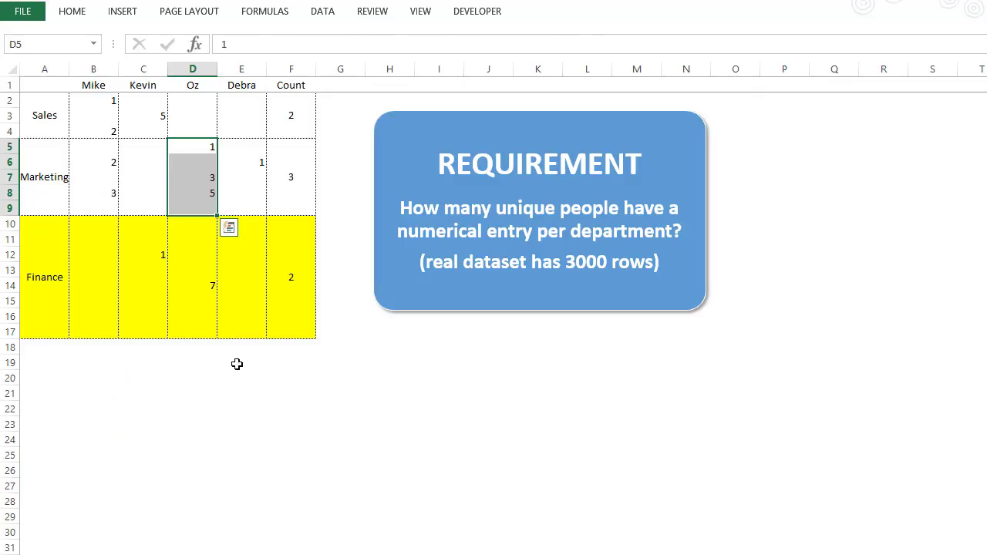
{"action": "left_click", "coordinate": [285, 177]}
{"action": "key", "text": "ctrl+Page_Down"}
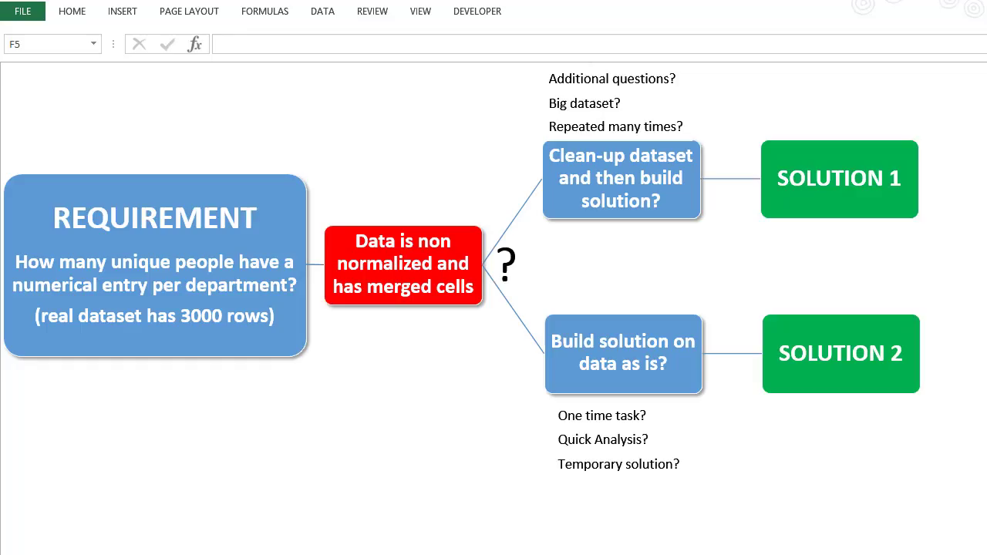
{"action": "left_click", "coordinate": [293, 344]}
{"action": "key", "text": "ctrl+Page_Up"}
{"action": "key", "text": "ctrl+Page_Up"}
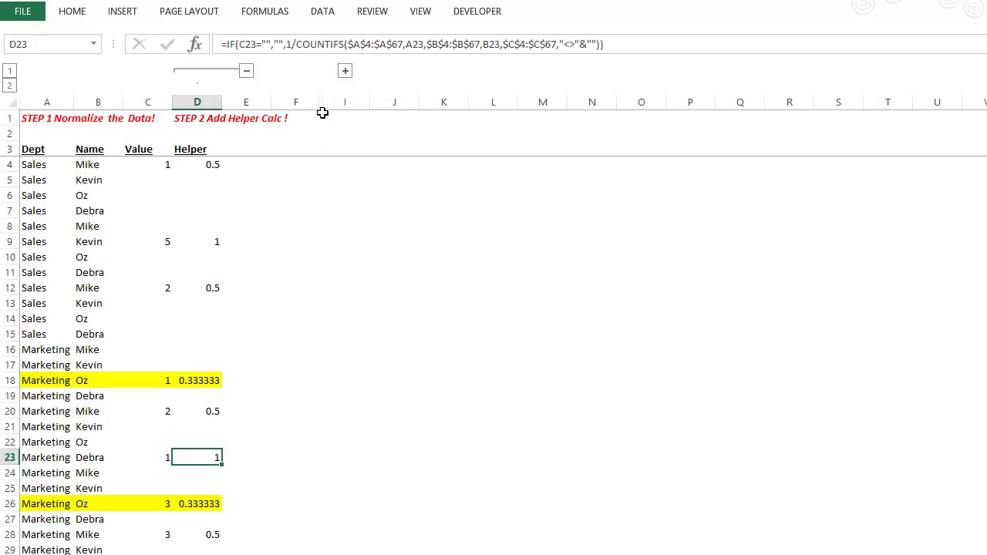
Step: Expand the grouped Step 3 pivot table columns and show its field list, placed below and clear of the pivot table
{"action": "left_click", "coordinate": [346, 71]}
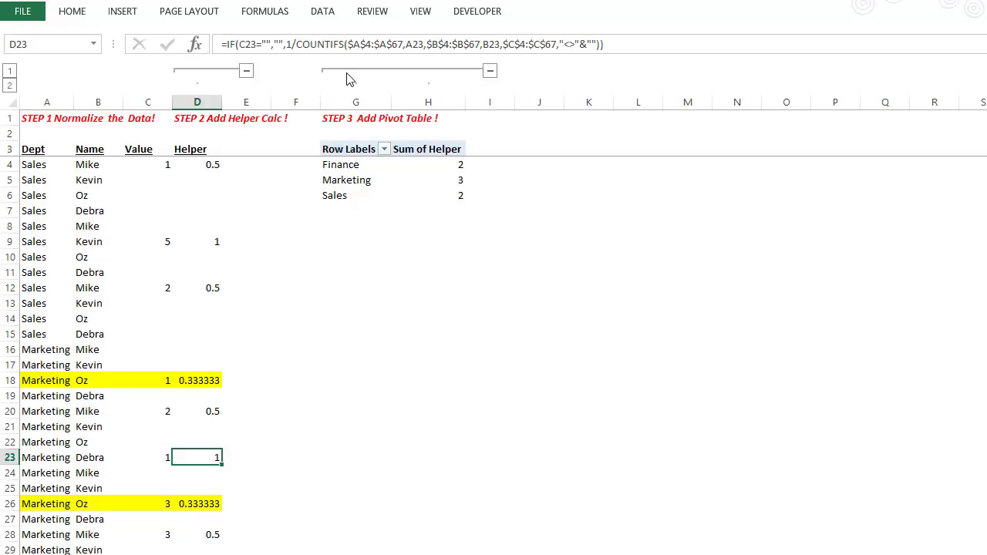
{"action": "left_click", "coordinate": [375, 169]}
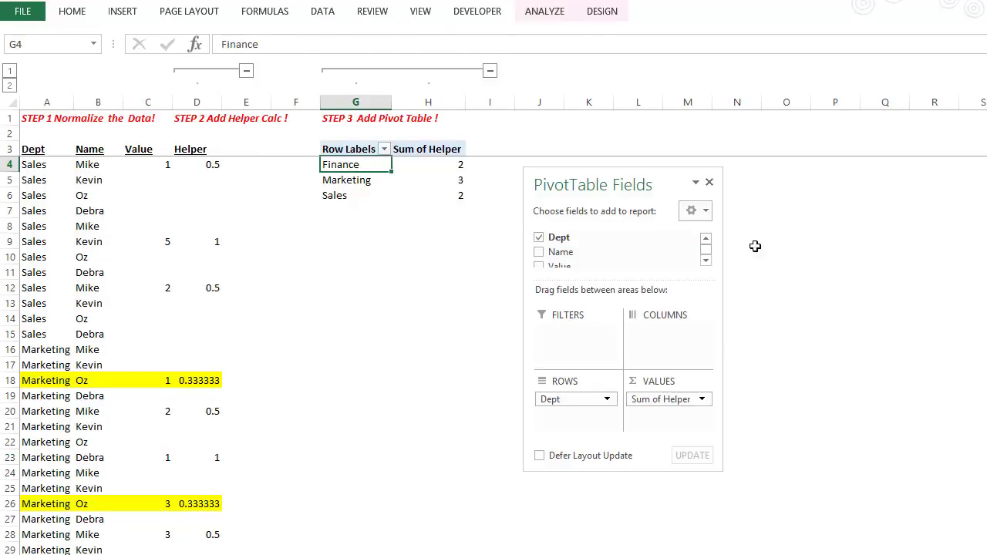
{"action": "left_click_drag", "start_coordinate": [656, 179], "coordinate": [606, 193]}
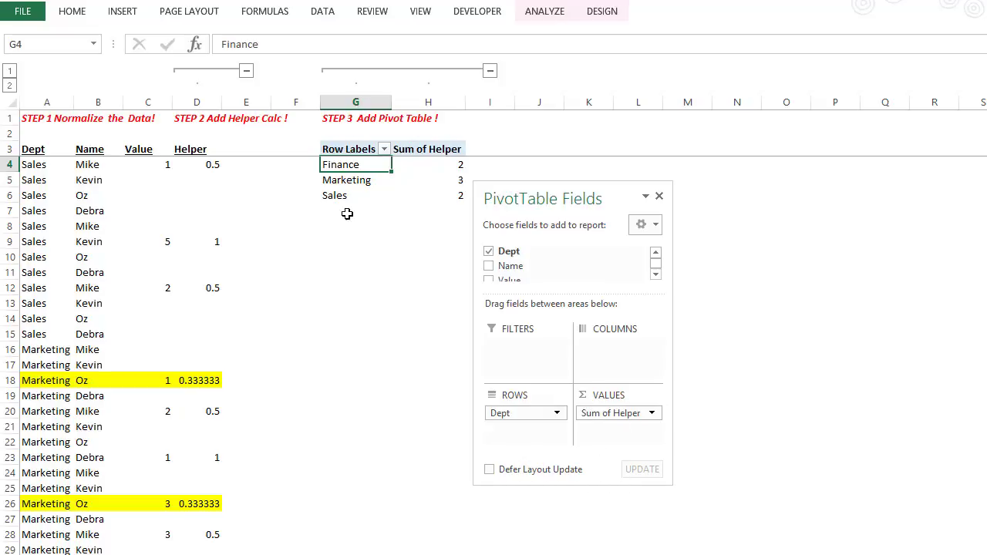
{"action": "left_click_drag", "start_coordinate": [566, 199], "coordinate": [592, 242]}
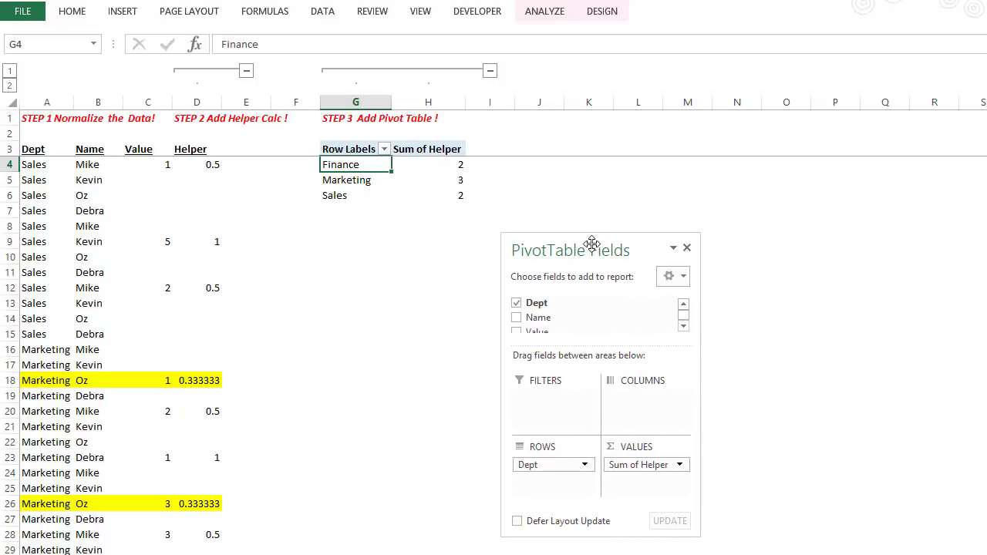
Step: Review the normalized data in columns A:C, the Helper column D and the pivot table built from them
{"action": "left_click_drag", "start_coordinate": [46, 102], "coordinate": [146, 101]}
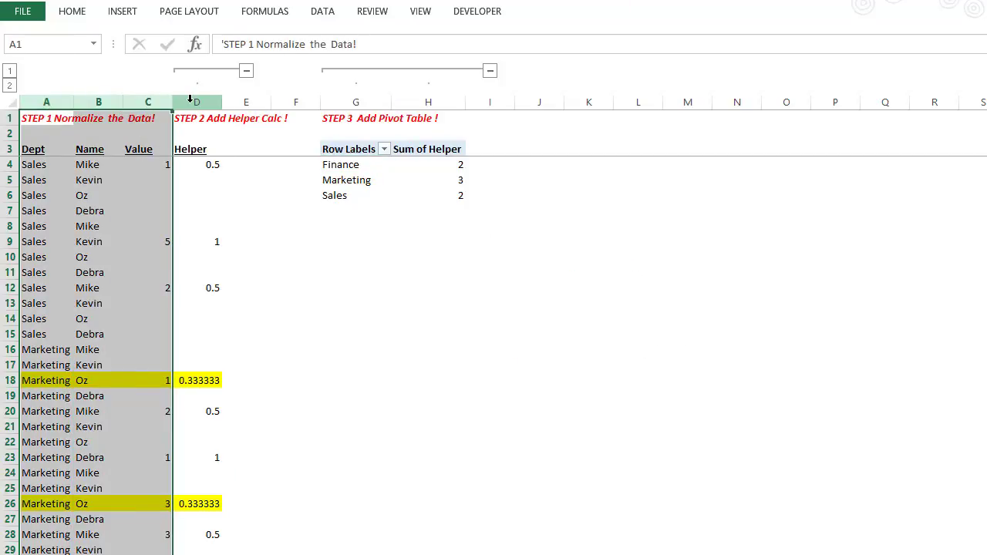
{"action": "left_click", "coordinate": [190, 101]}
{"action": "left_click", "coordinate": [352, 149]}
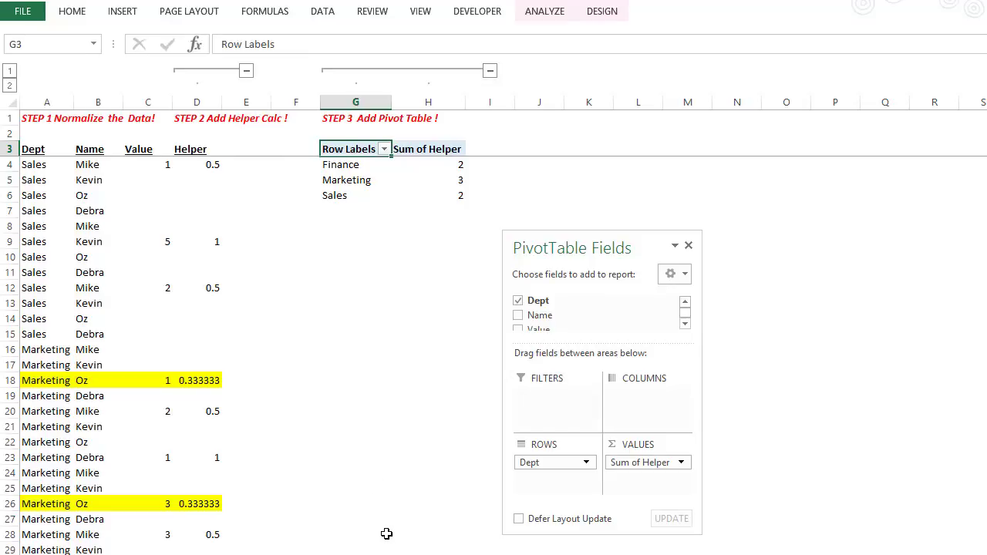
Step: Revisit the solution flowchart, open the Solution 2 sheet and expand its grouped helper columns H:N
{"action": "key", "text": "ctrl+Page_Up"}
{"action": "scroll", "coordinate": [860, 355], "scroll_direction": "down", "scroll_amount": 3}
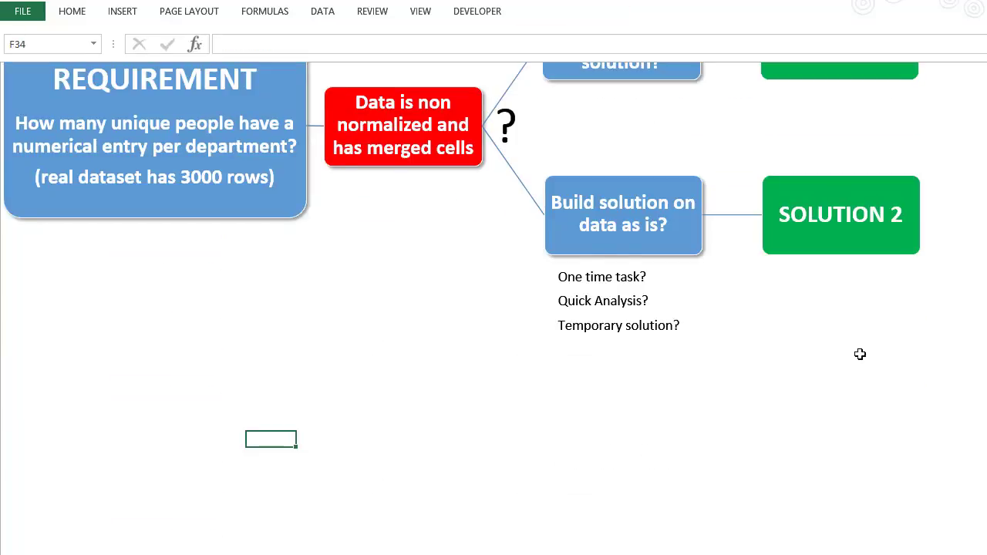
{"action": "scroll", "coordinate": [755, 341], "scroll_direction": "up", "scroll_amount": 3}
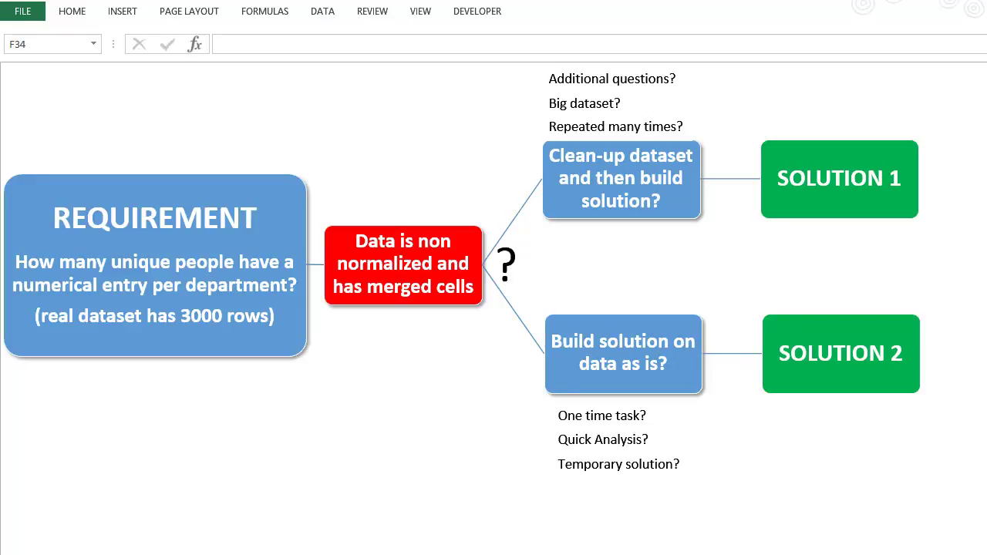
{"action": "key", "text": "ctrl+Page_Down"}
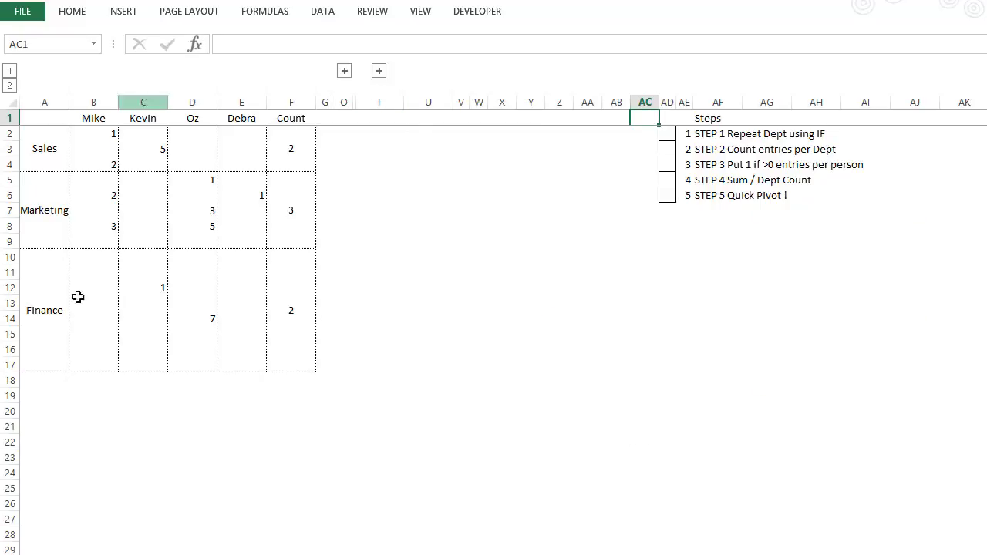
{"action": "left_click", "coordinate": [345, 71]}
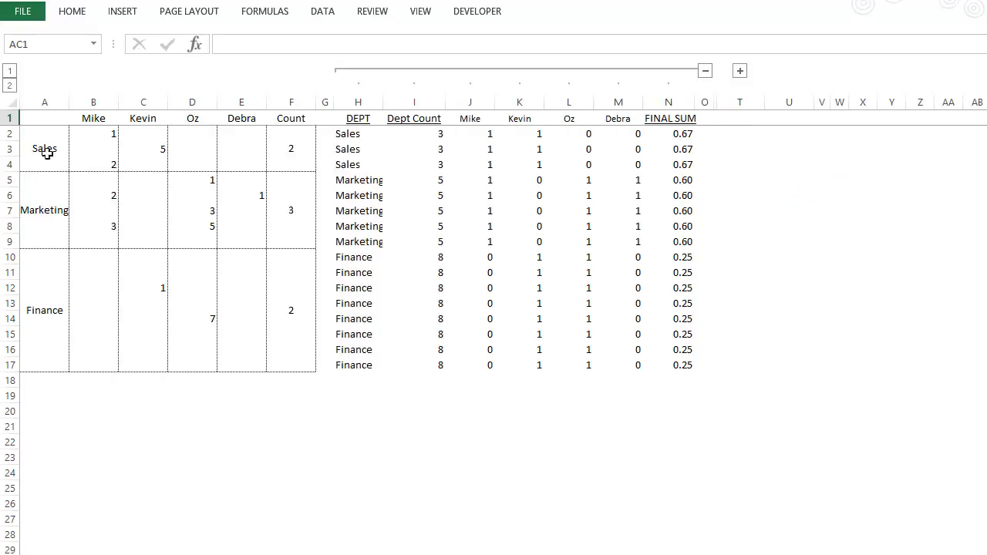
Step: Inspect the IF formula in H3 and display the "STEP 1 Repeat Dept using IF" note below the helper table
{"action": "left_click", "coordinate": [363, 148]}
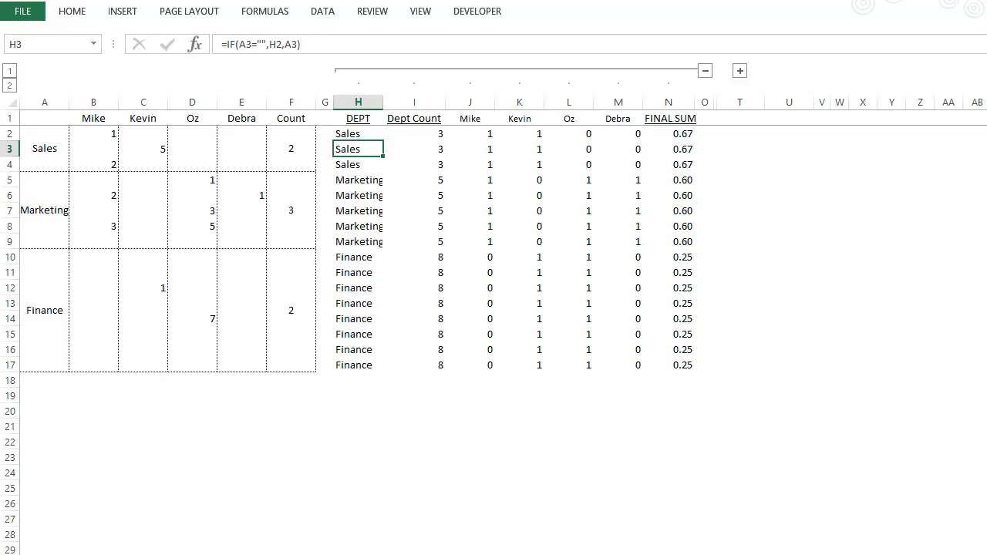
{"action": "left_click", "coordinate": [986, 134]}
{"action": "left_click", "coordinate": [891, 286]}
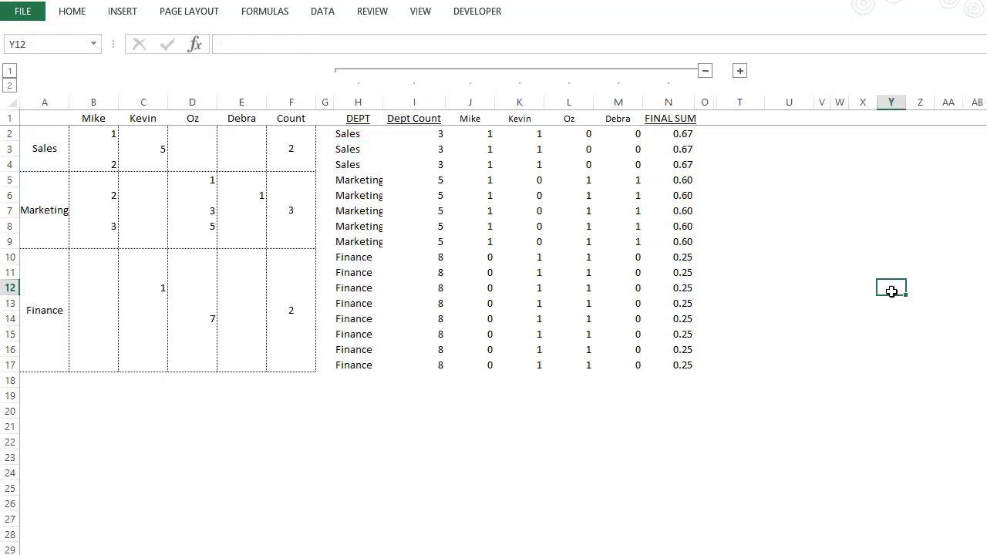
{"action": "left_click", "coordinate": [357, 131]}
Step: Compare the merged department cells A2, A5 and A10 with the IF formulas in the DEPT column, including H3, H5 and H10
{"action": "left_click", "coordinate": [45, 140]}
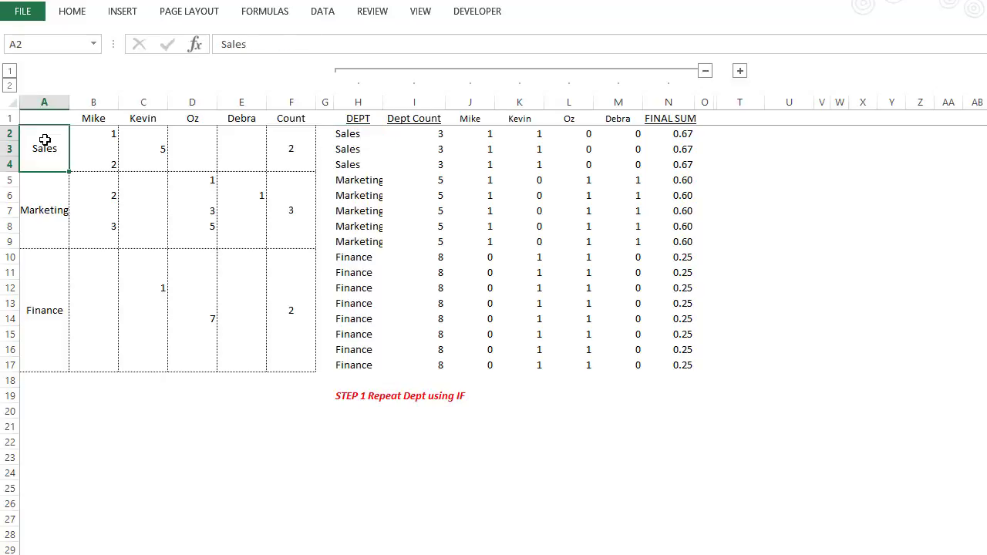
{"action": "left_click", "coordinate": [46, 192]}
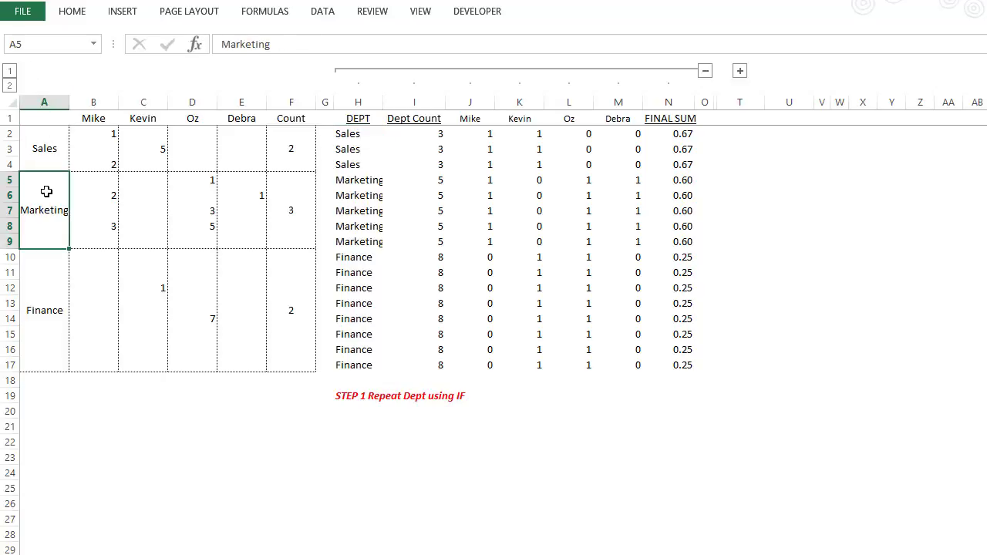
{"action": "left_click", "coordinate": [56, 291]}
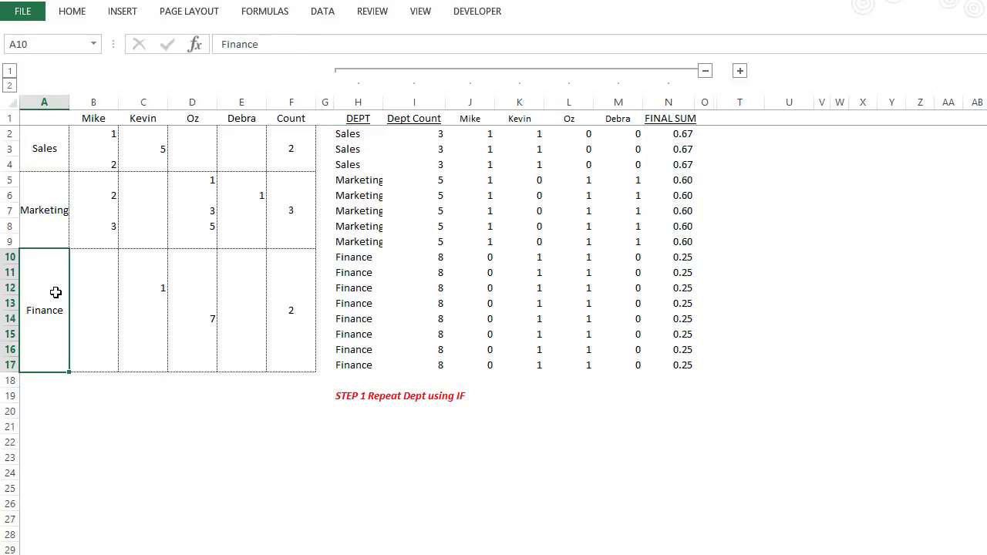
{"action": "left_click", "coordinate": [356, 149]}
{"action": "left_click", "coordinate": [354, 182]}
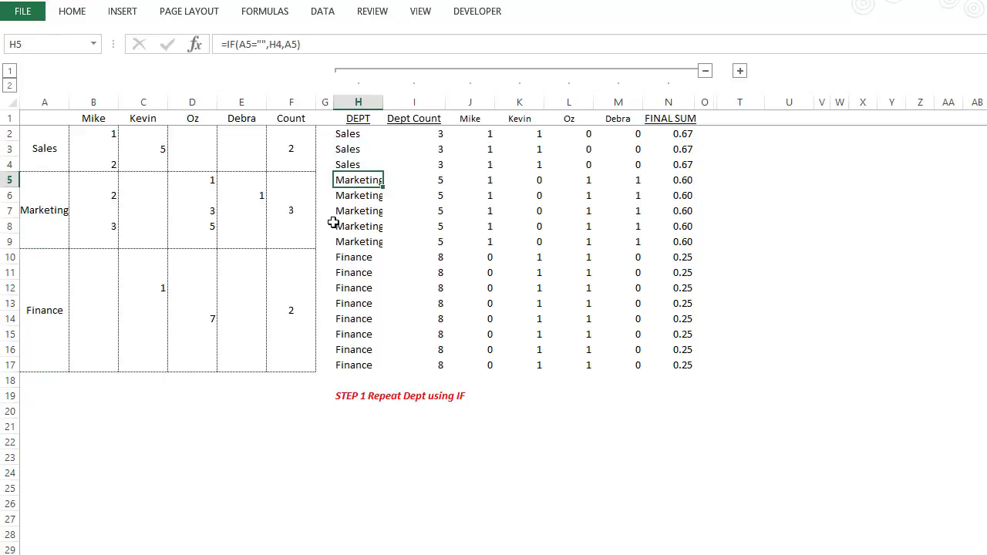
{"action": "left_click", "coordinate": [353, 242]}
{"action": "left_click", "coordinate": [353, 256]}
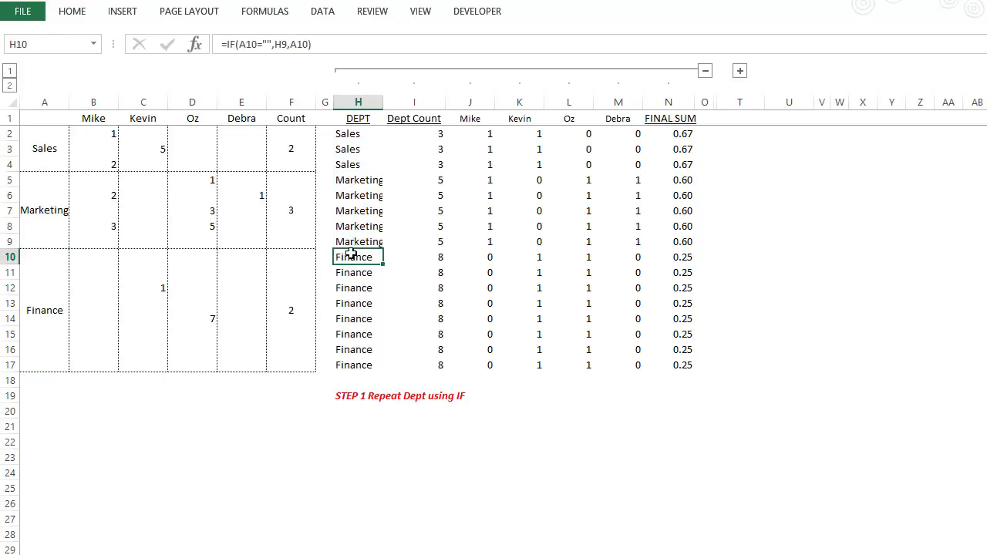
{"action": "left_click", "coordinate": [359, 181]}
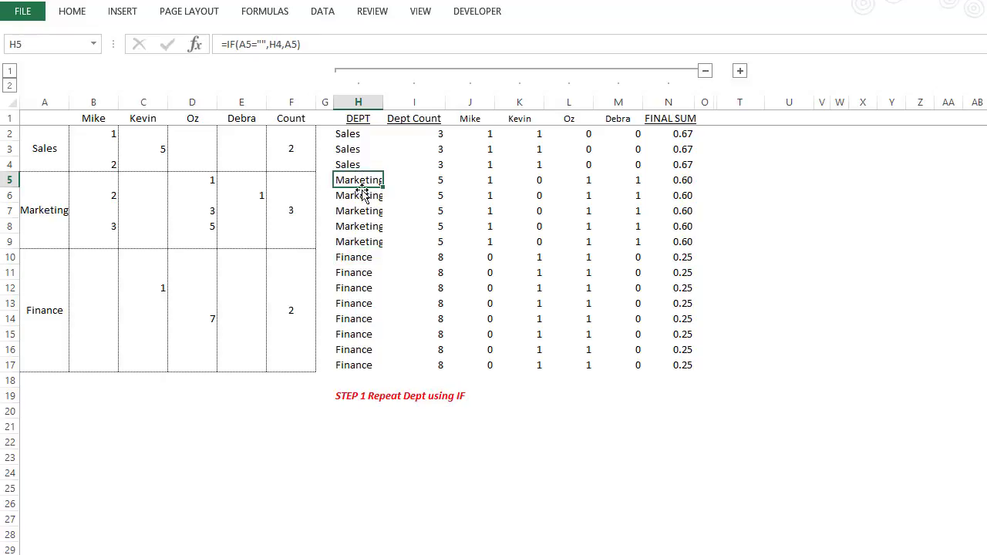
Step: Inspect the cell references used by the IF formula in H6 of the DEPT column, leaving the formula as is
{"action": "left_click", "coordinate": [357, 195]}
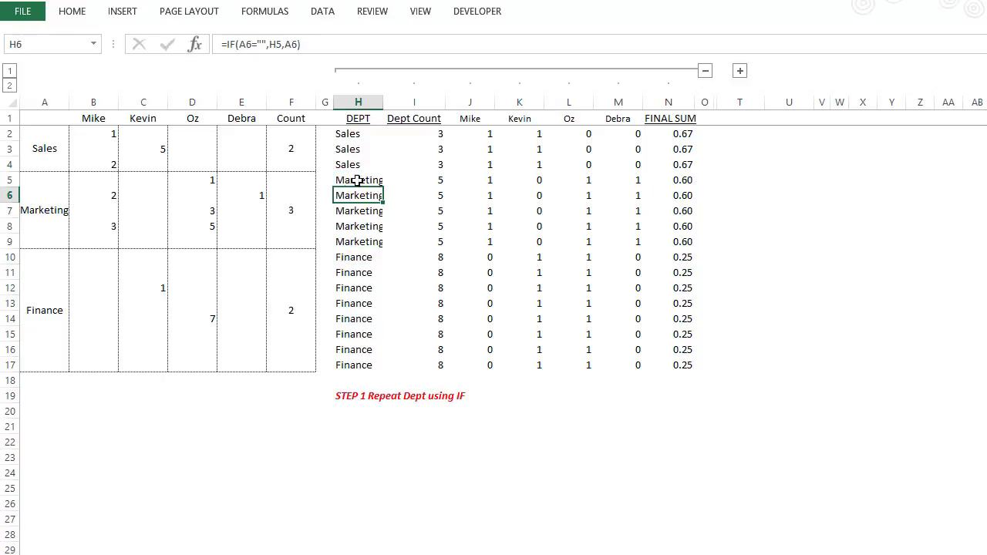
{"action": "key", "text": "F2"}
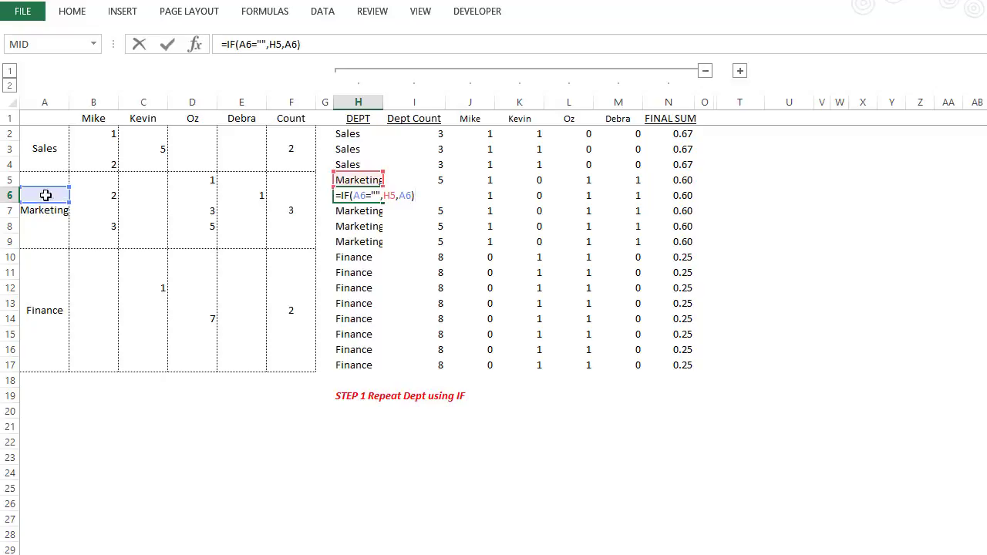
{"action": "key", "text": "Escape"}
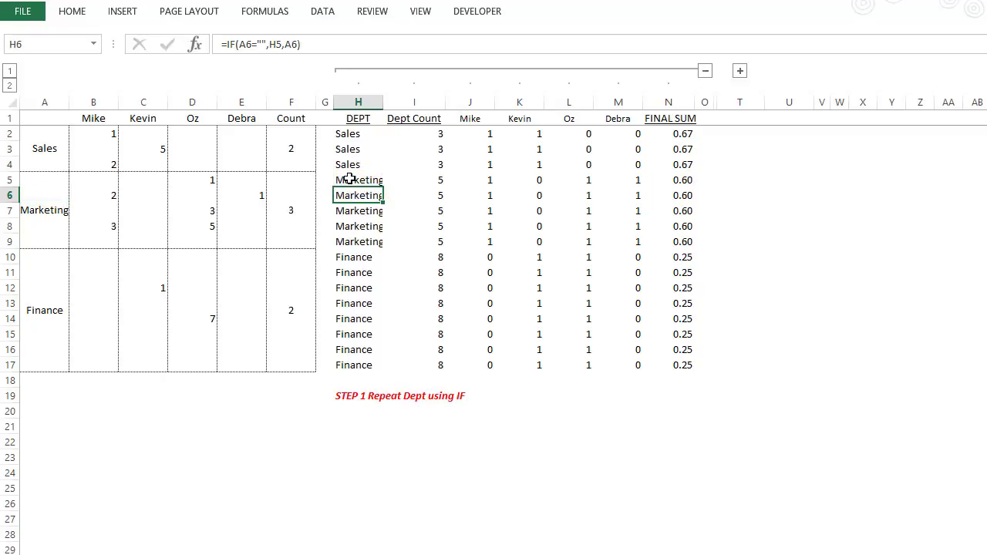
Step: Enter y in AD3 to display the "STEP 2 Count entries per Dept" note below the helper table
{"action": "left_click", "coordinate": [986, 149]}
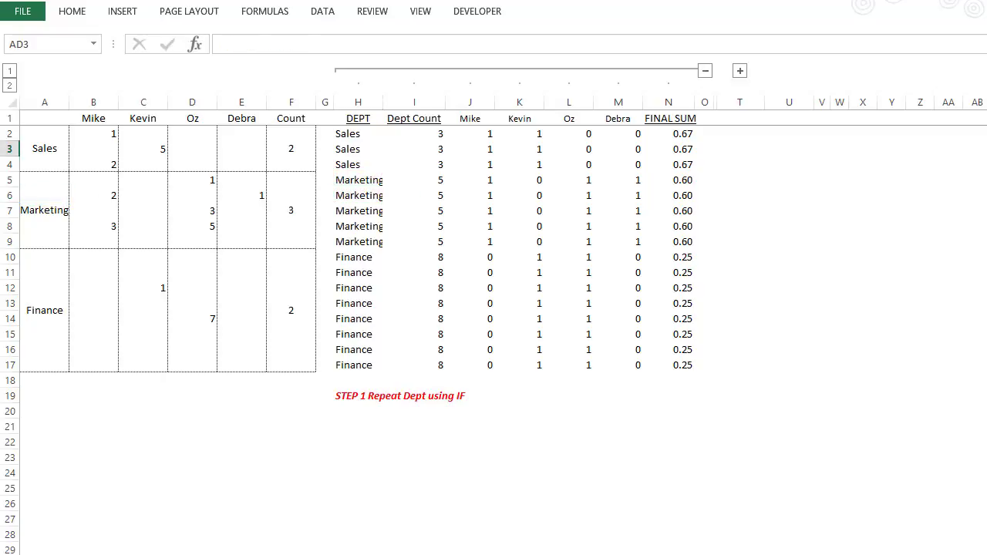
{"action": "type", "text": "y"}
{"action": "left_click", "coordinate": [986, 334]}
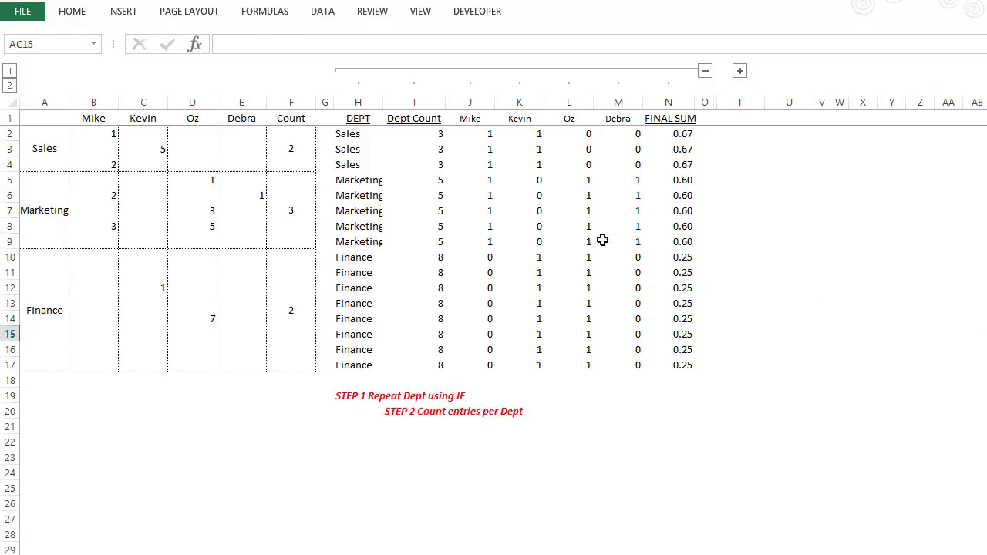
Step: Compare the repeated departments in the DEPT column with the COUNTIF formulas in the Dept Count column, including I3 and I10
{"action": "left_click", "coordinate": [408, 146]}
{"action": "left_click_drag", "start_coordinate": [363, 136], "coordinate": [358, 164]}
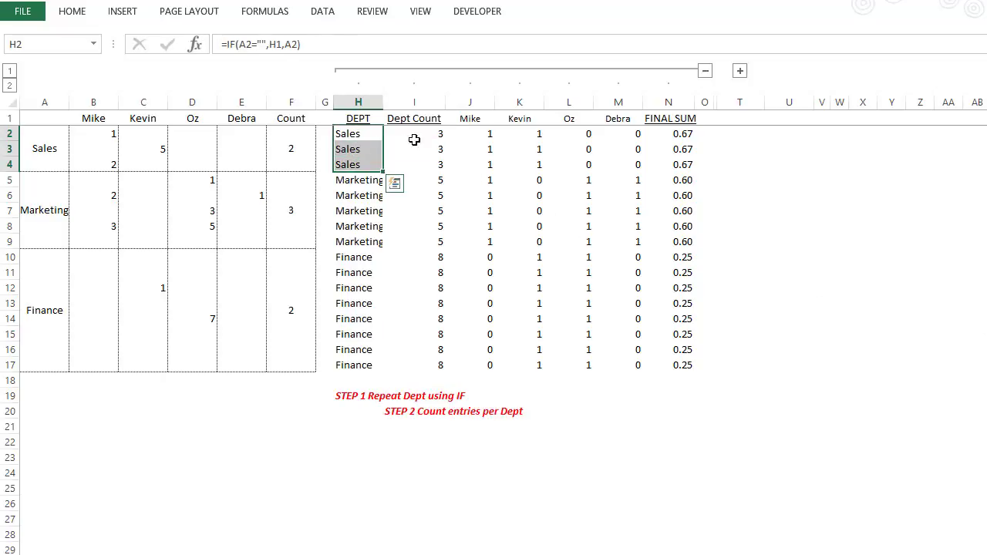
{"action": "left_click", "coordinate": [428, 148]}
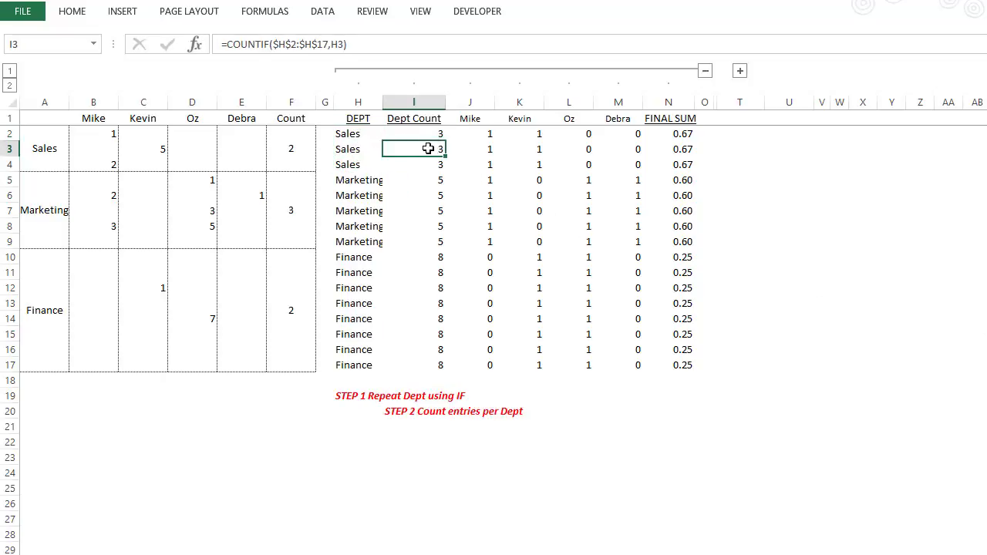
{"action": "left_click", "coordinate": [361, 194]}
{"action": "left_click", "coordinate": [360, 259]}
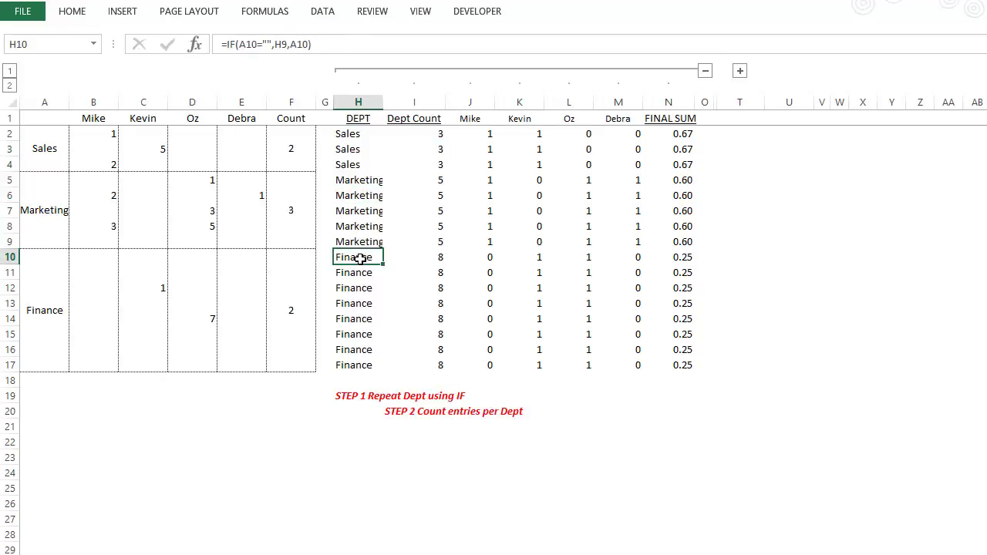
{"action": "left_click", "coordinate": [436, 261]}
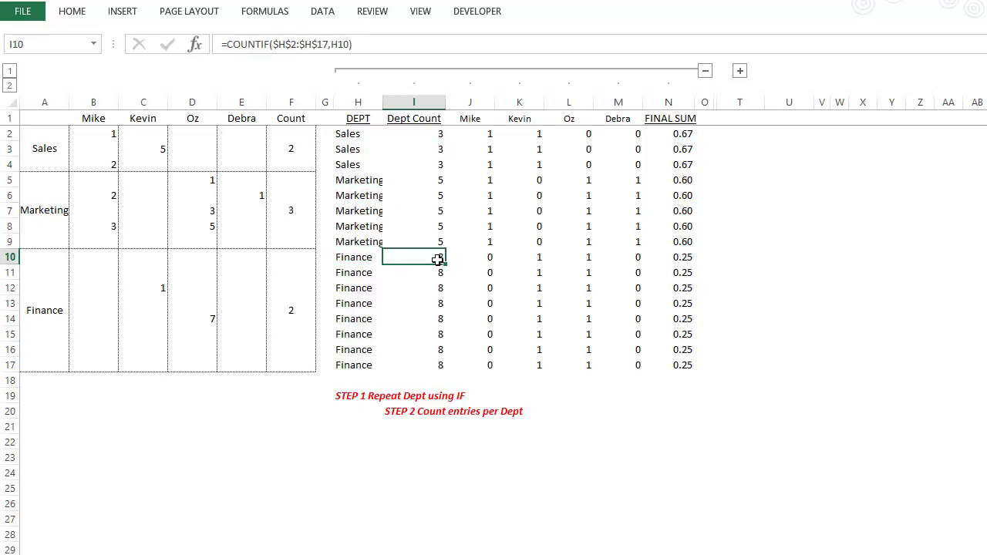
{"action": "key", "text": "F2"}
{"action": "key", "text": "Escape"}
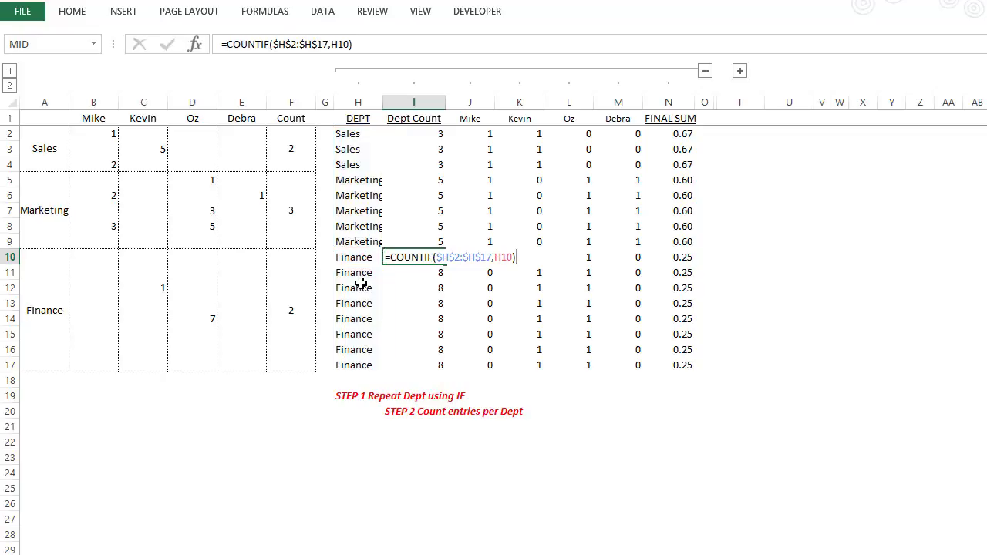
Step: Display the "STEP 3 Put 1 if >0 entries per person" note and compare source columns B:E with helper columns J:M
{"action": "left_click", "coordinate": [986, 164]}
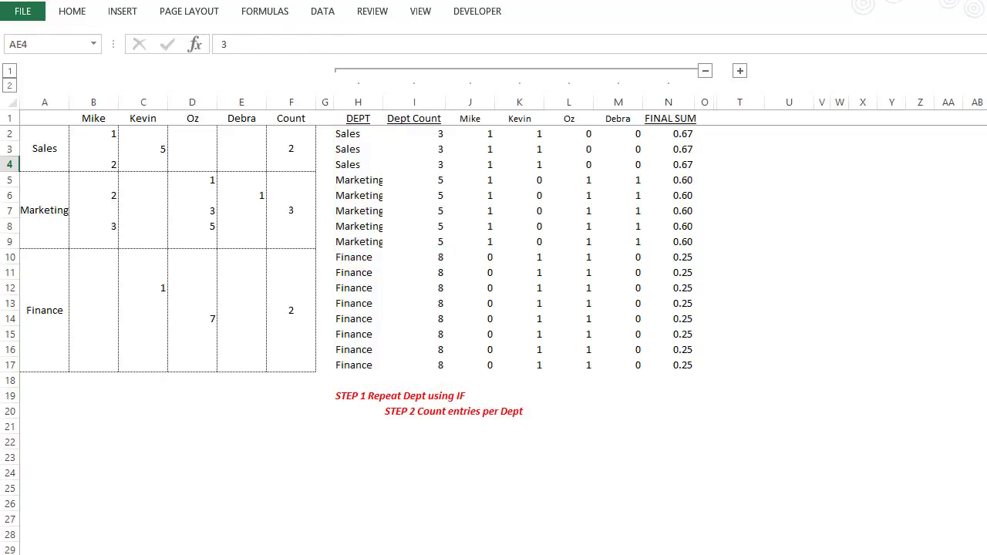
{"action": "left_click", "coordinate": [969, 254]}
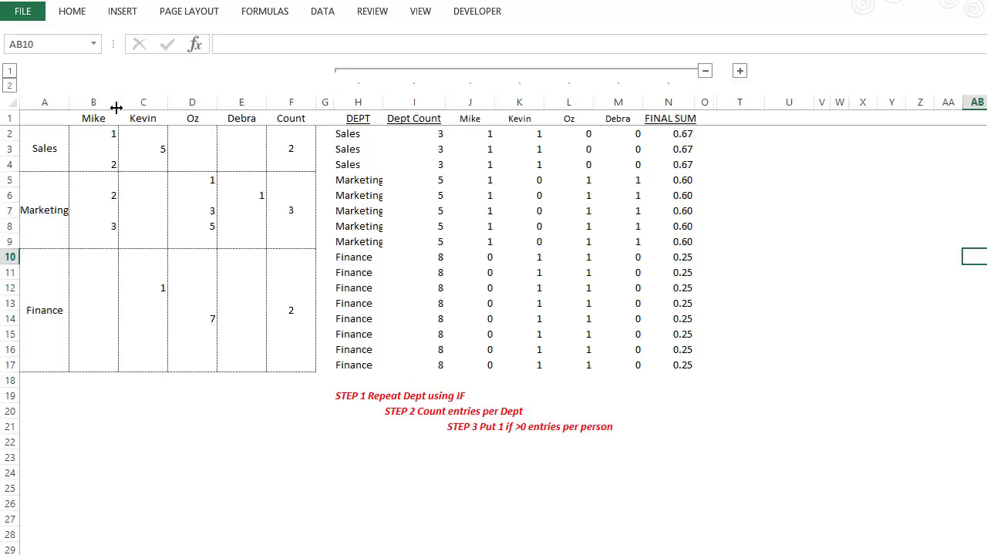
{"action": "left_click_drag", "start_coordinate": [102, 102], "coordinate": [238, 100]}
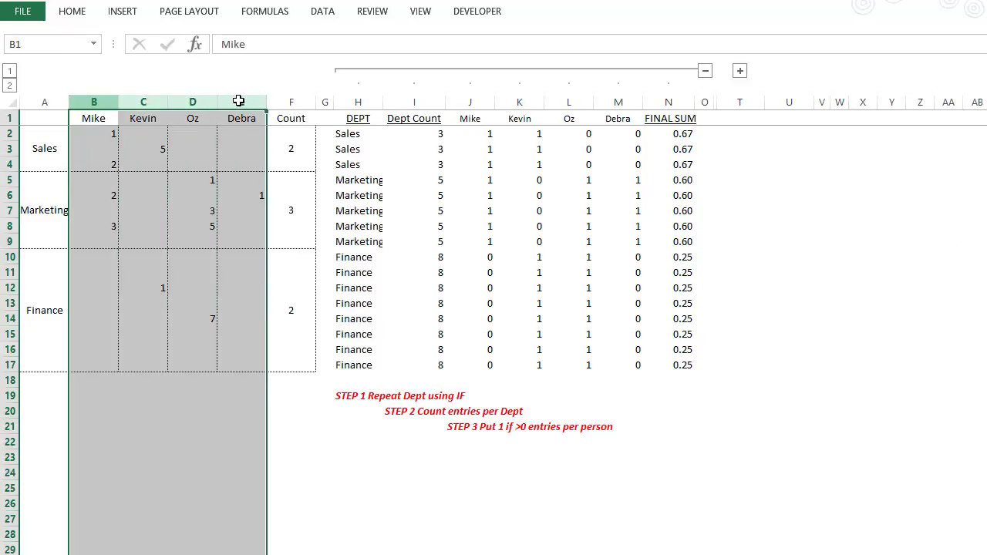
{"action": "left_click_drag", "start_coordinate": [471, 102], "coordinate": [620, 100]}
Step: Examine the IF and COUNTIFS formula in J2, including its ranges and result arguments, and its counterparts in K2, L2 and M2
{"action": "left_click", "coordinate": [483, 133]}
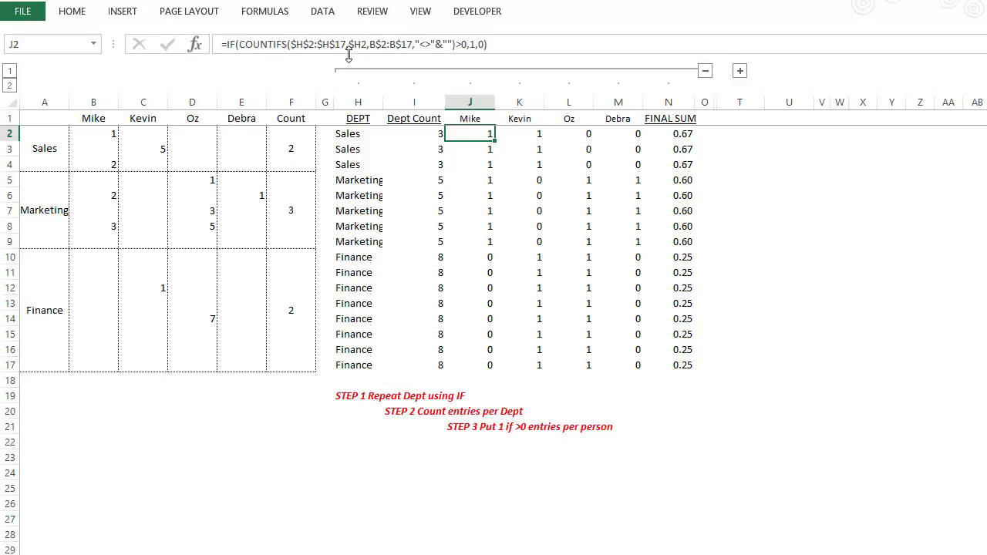
{"action": "left_click", "coordinate": [470, 46]}
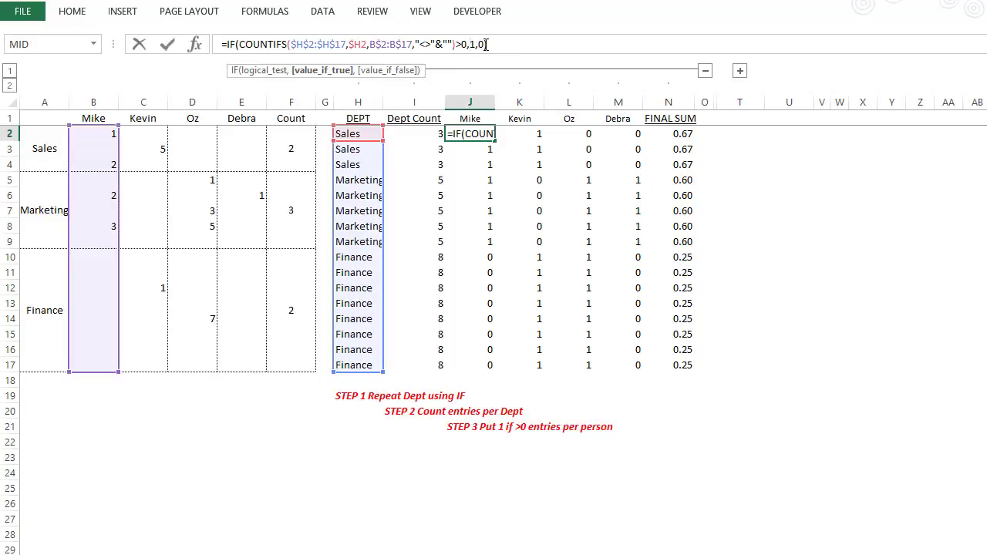
{"action": "left_click", "coordinate": [487, 44]}
{"action": "type", "text": ")"}
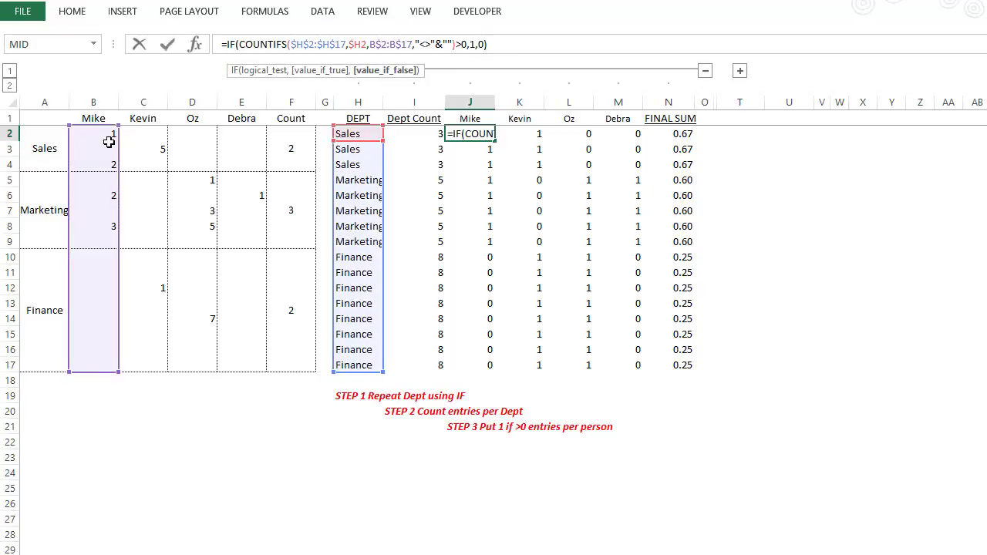
{"action": "key", "text": "ctrl+Return"}
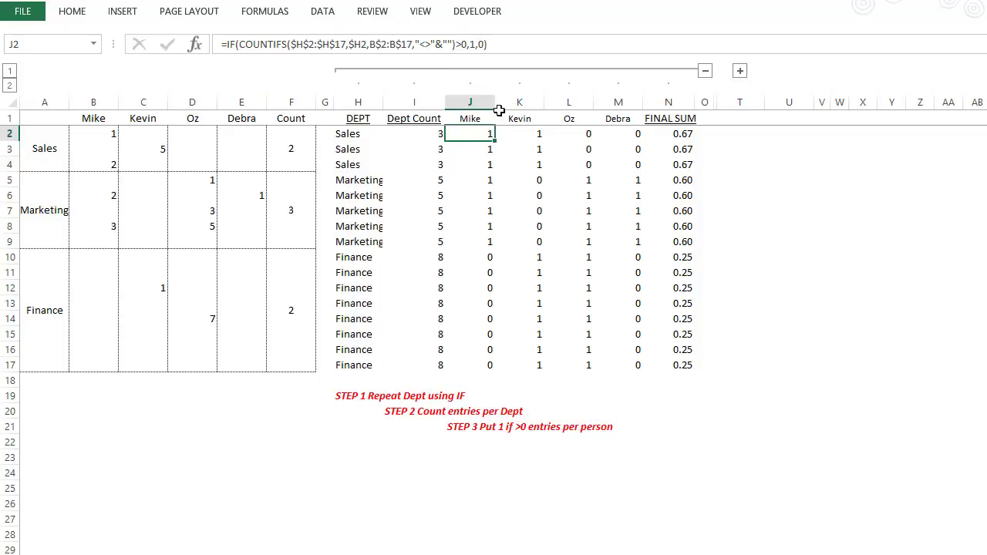
{"action": "left_click", "coordinate": [479, 44]}
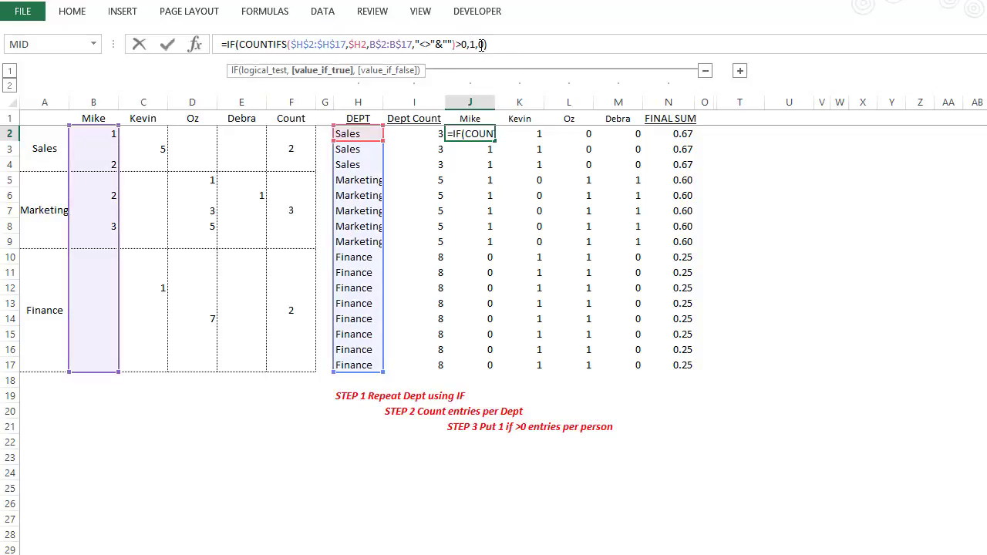
{"action": "key", "text": "ctrl+Return"}
{"action": "left_click", "coordinate": [522, 132]}
{"action": "left_click", "coordinate": [587, 135]}
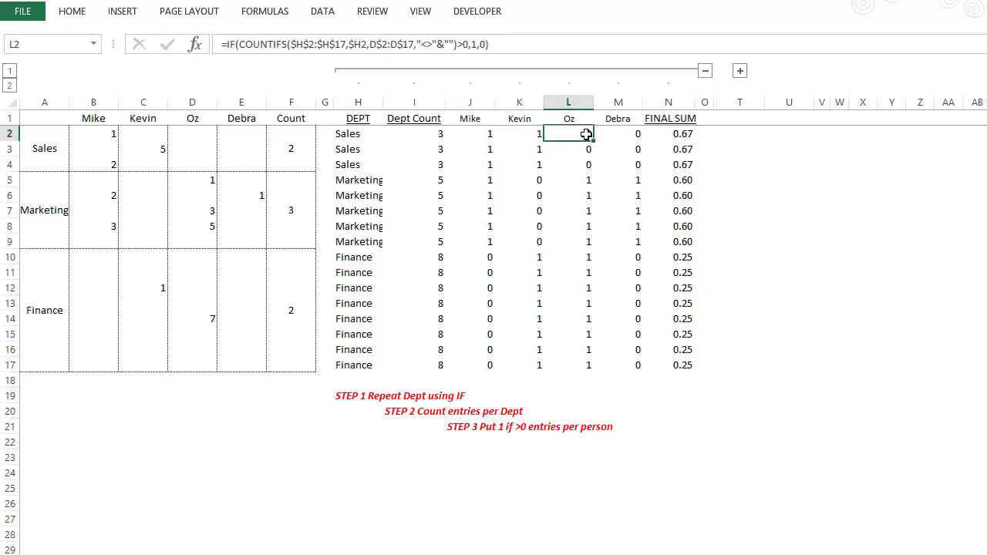
{"action": "left_click", "coordinate": [635, 134]}
Step: Enter y in AD5 to display the "STEP 4 Sum / Dept Count" note below the helper table
{"action": "left_click", "coordinate": [986, 179]}
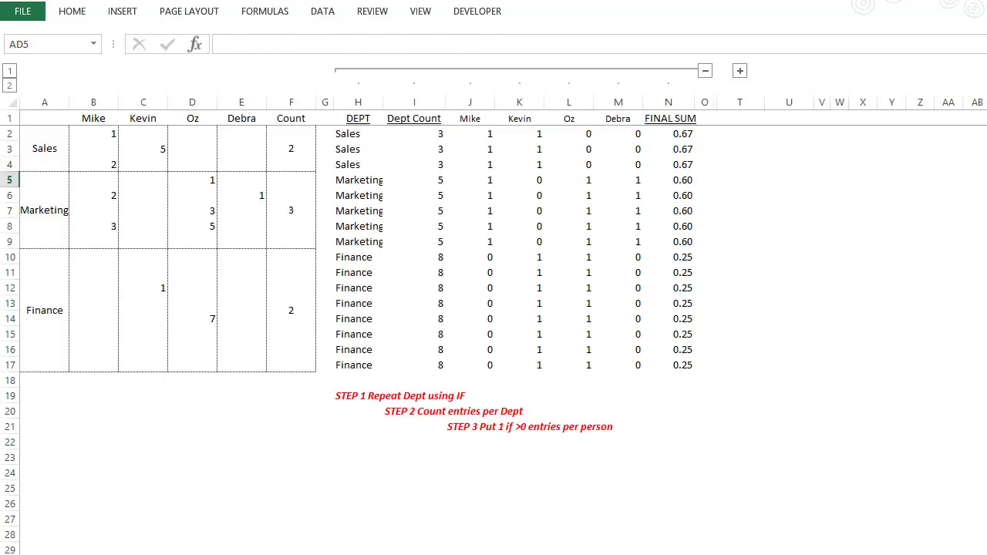
{"action": "type", "text": "y"}
{"action": "left_click", "coordinate": [931, 275]}
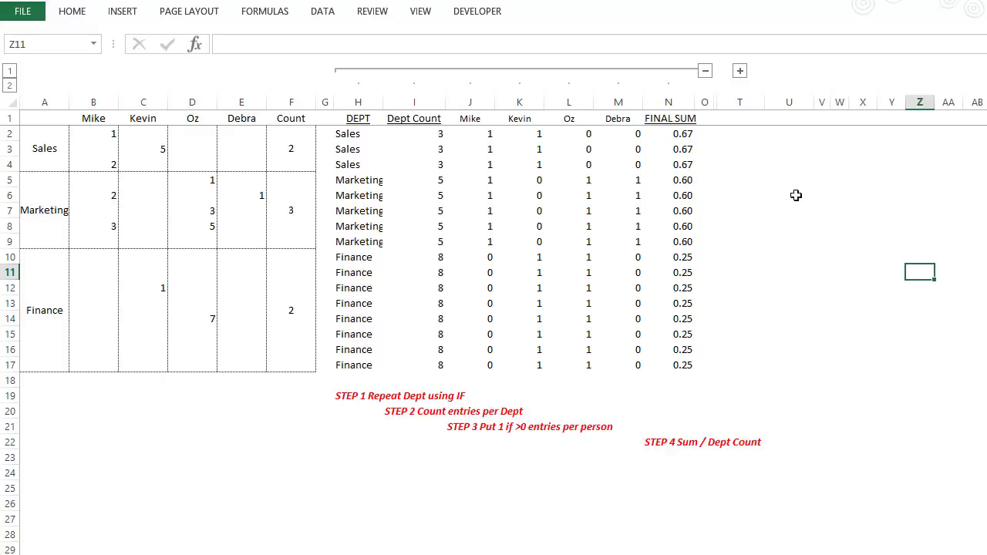
Step: Inspect the formula in N2 and review the FINAL SUM values for each department in N2:N4, N5:N9 and N10:N17
{"action": "left_click", "coordinate": [677, 135]}
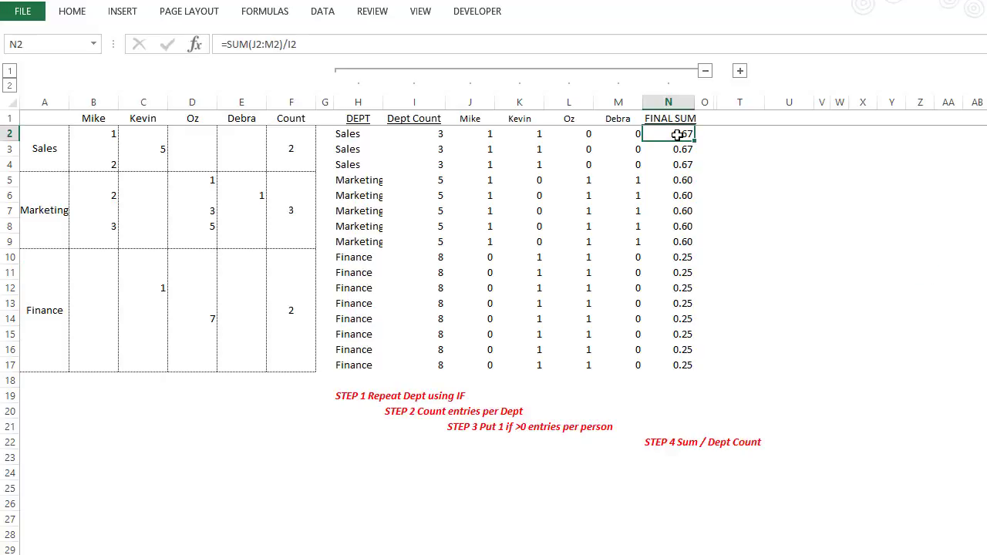
{"action": "double_click", "coordinate": [678, 135]}
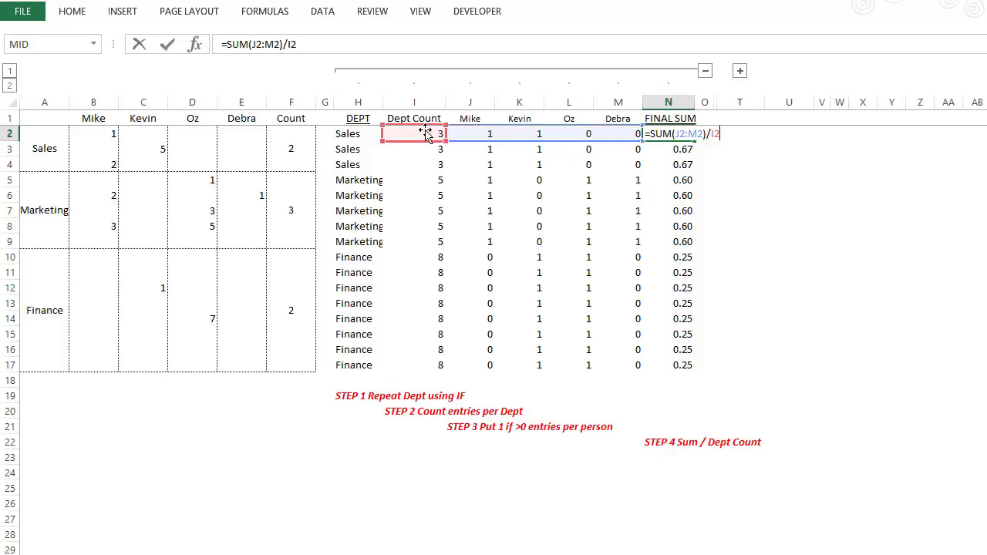
{"action": "key", "text": "Escape"}
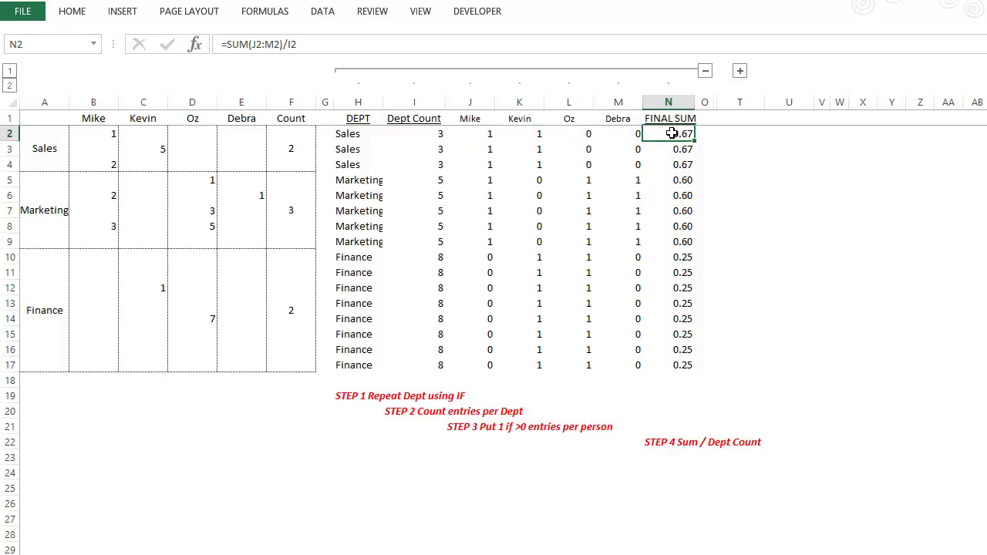
{"action": "left_click_drag", "start_coordinate": [672, 138], "coordinate": [672, 161]}
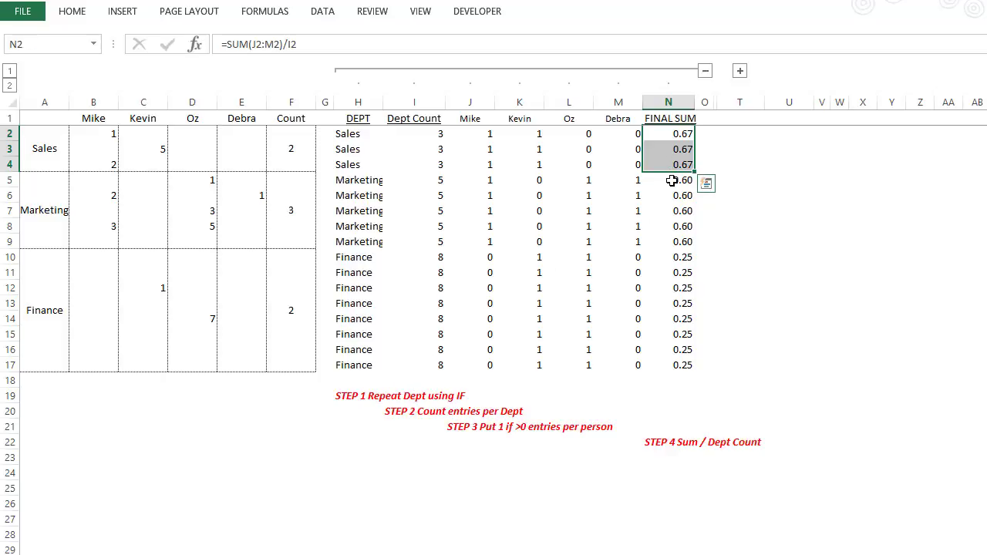
{"action": "left_click_drag", "start_coordinate": [670, 178], "coordinate": [669, 240]}
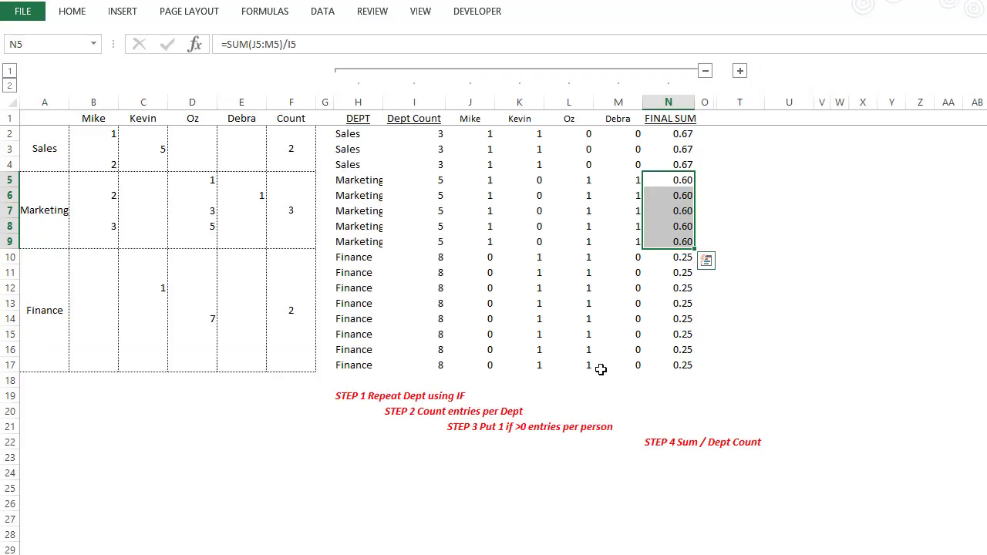
{"action": "left_click", "coordinate": [680, 259]}
{"action": "left_click_drag", "start_coordinate": [681, 263], "coordinate": [676, 364]}
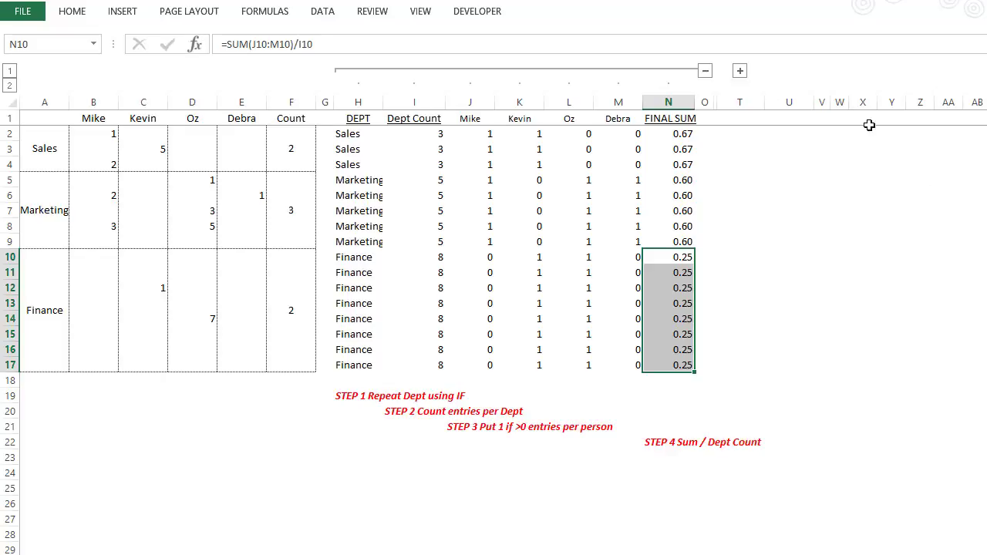
Step: Display the "STEP 5 Quick Pivot !" note and expand the grouped columns P:S that hold the pivot table
{"action": "left_click", "coordinate": [986, 195]}
{"action": "left_click", "coordinate": [980, 242]}
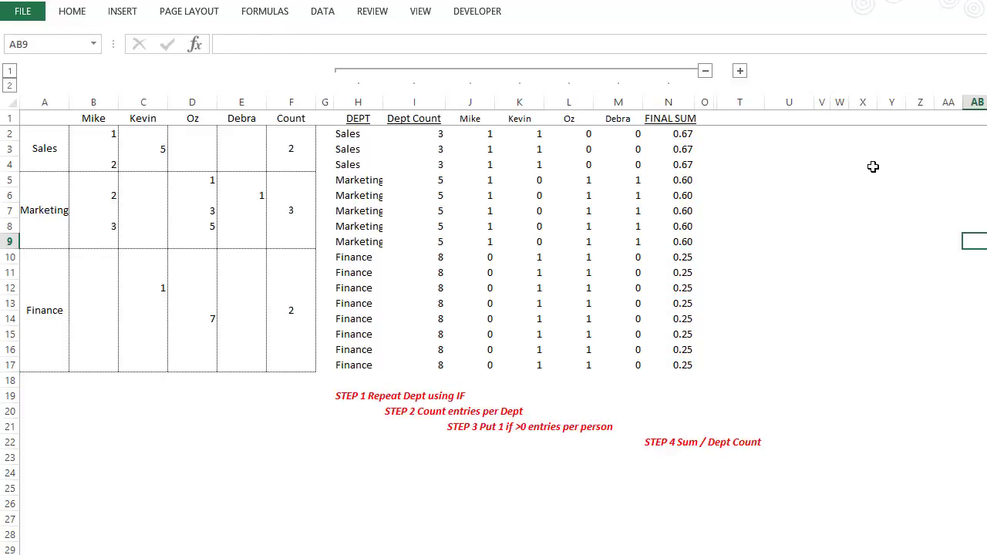
{"action": "left_click", "coordinate": [740, 70]}
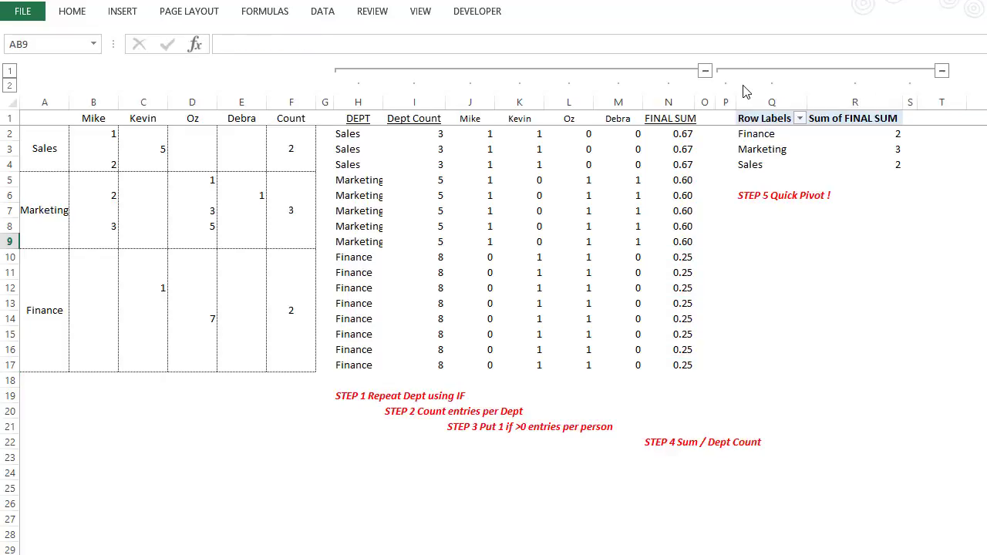
Step: Examine the pivot table's DEPT row field and Sum of FINAL SUM value field, moving the field list aside, and check R2
{"action": "left_click", "coordinate": [779, 137]}
{"action": "left_click", "coordinate": [772, 151]}
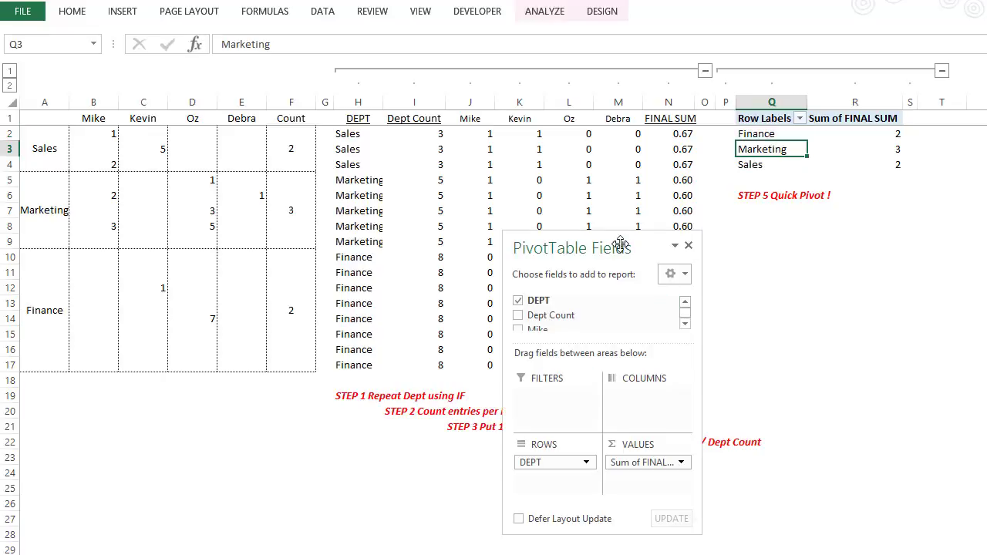
{"action": "left_click_drag", "start_coordinate": [621, 245], "coordinate": [595, 175]}
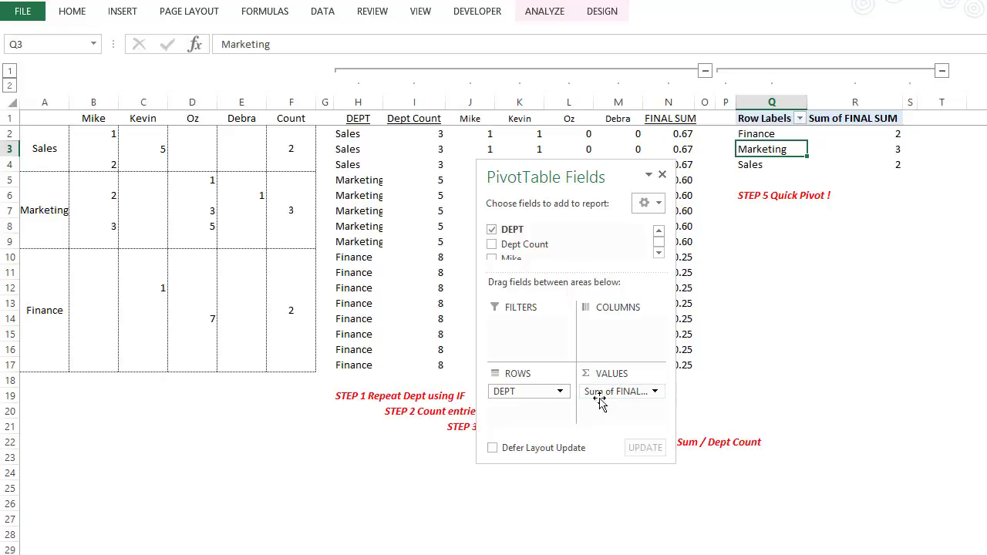
{"action": "left_click", "coordinate": [872, 134]}
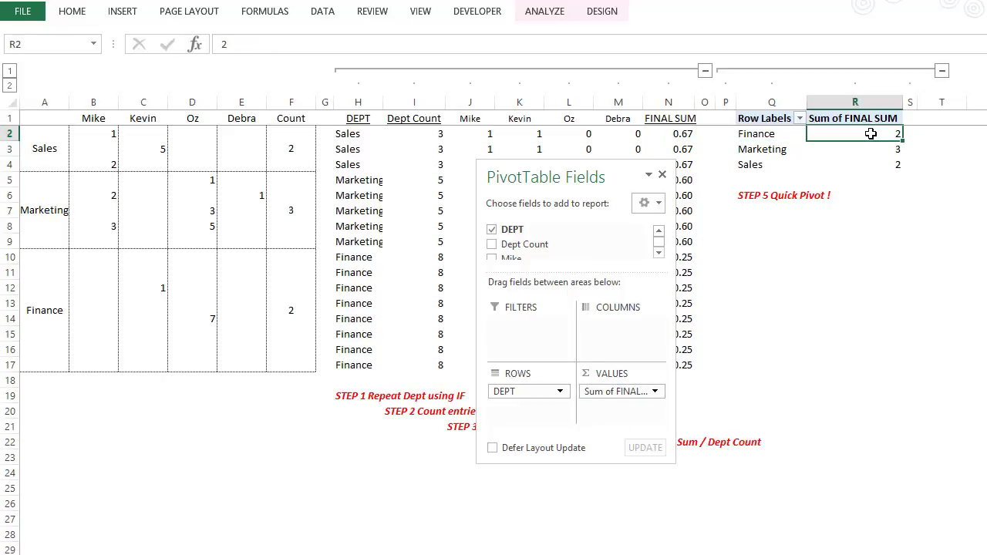